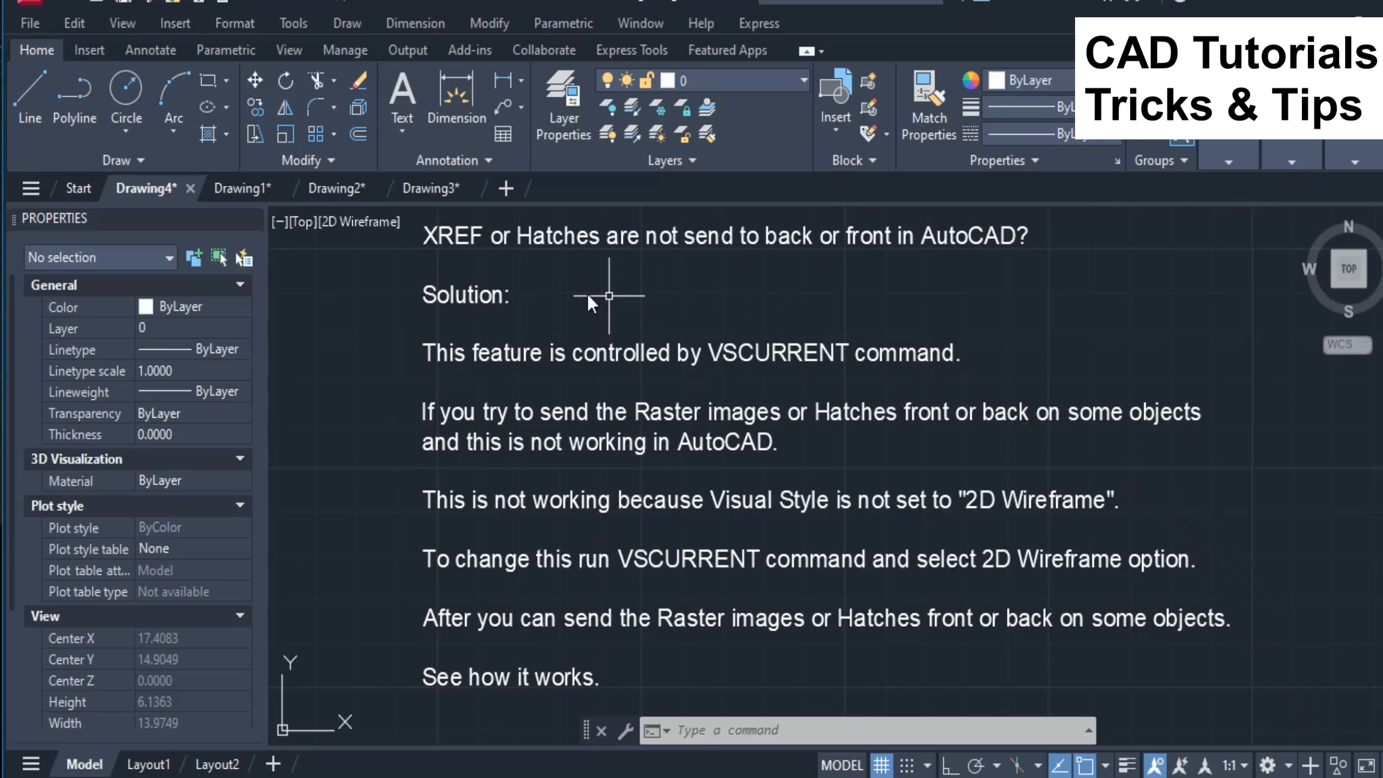
Step: Switch to Drawing1 and check the object types of the rose picture and the magenta triangle
{"action": "left_click", "coordinate": [234, 190]}
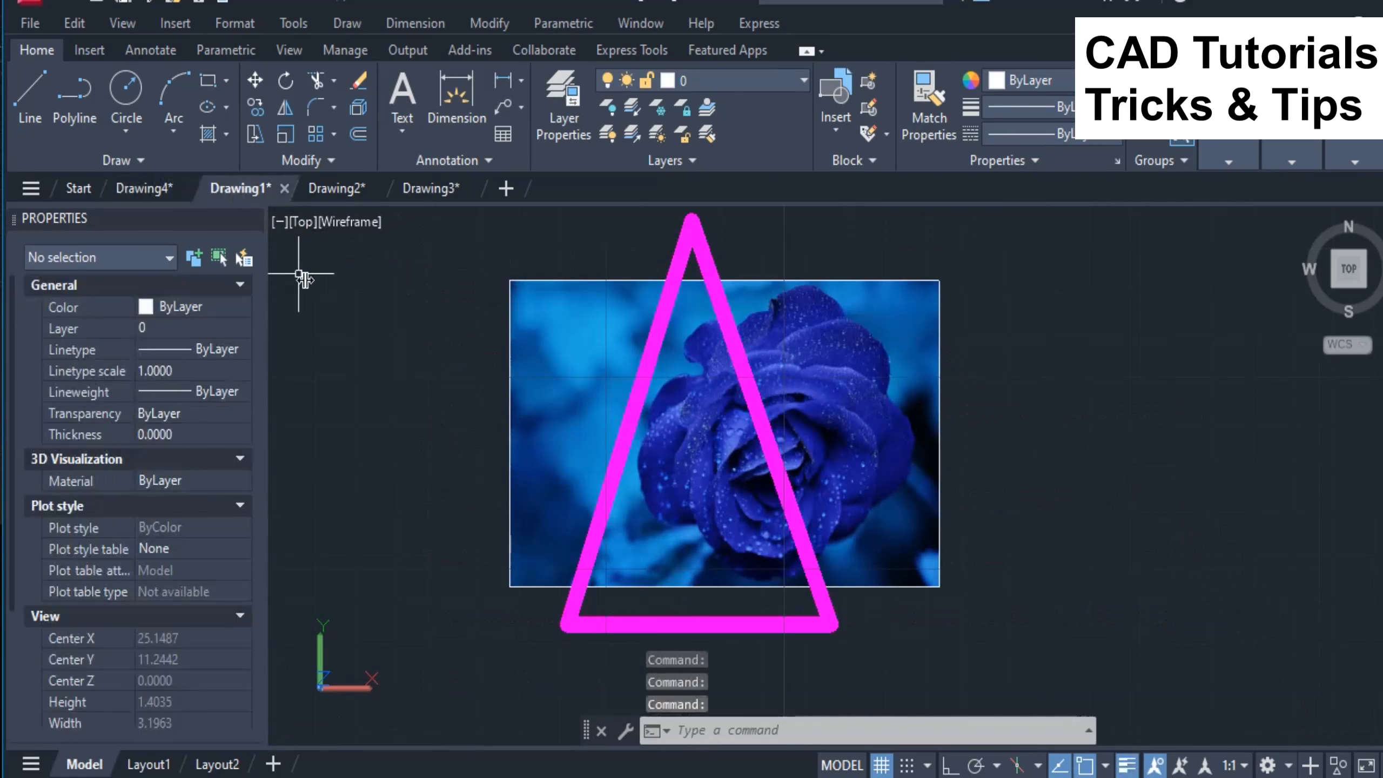
{"action": "left_click", "coordinate": [527, 281]}
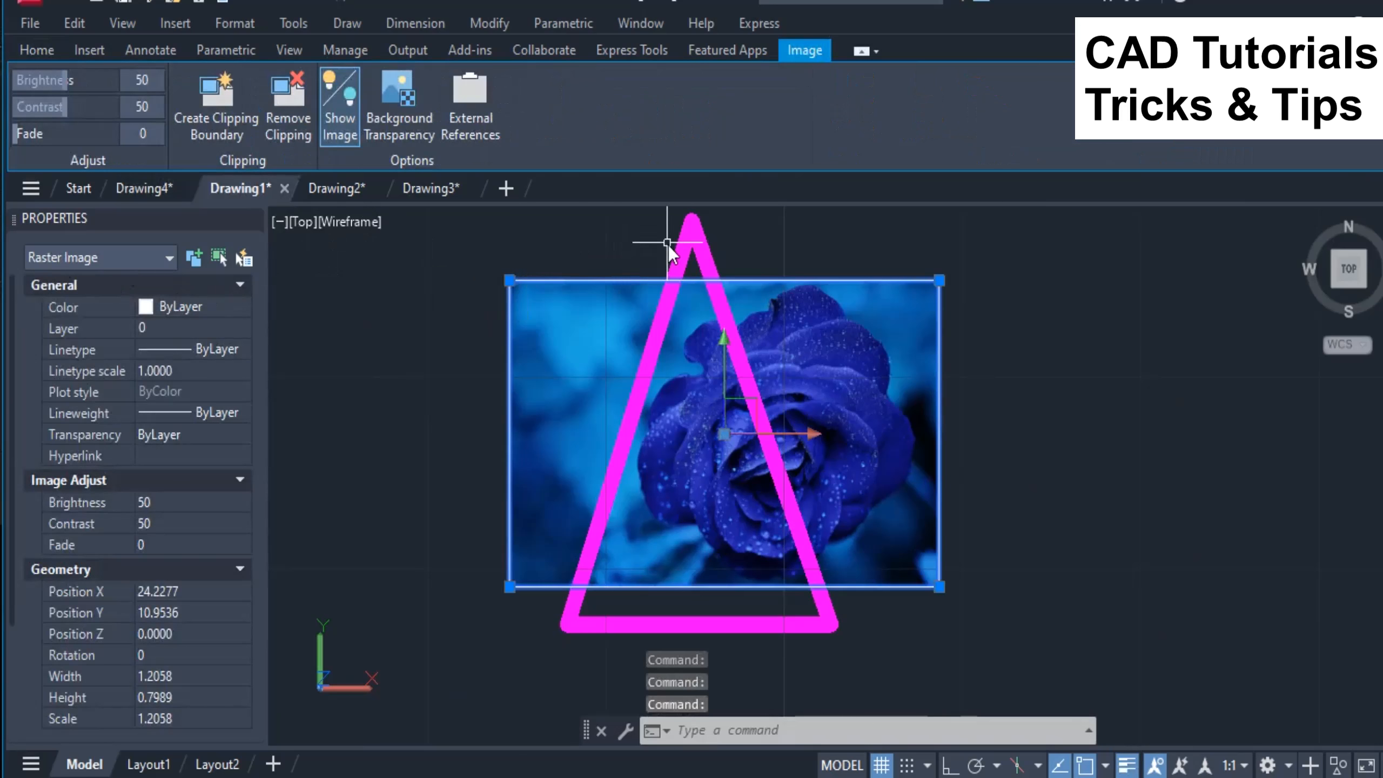
{"action": "key", "text": "Escape"}
{"action": "left_click", "coordinate": [687, 236]}
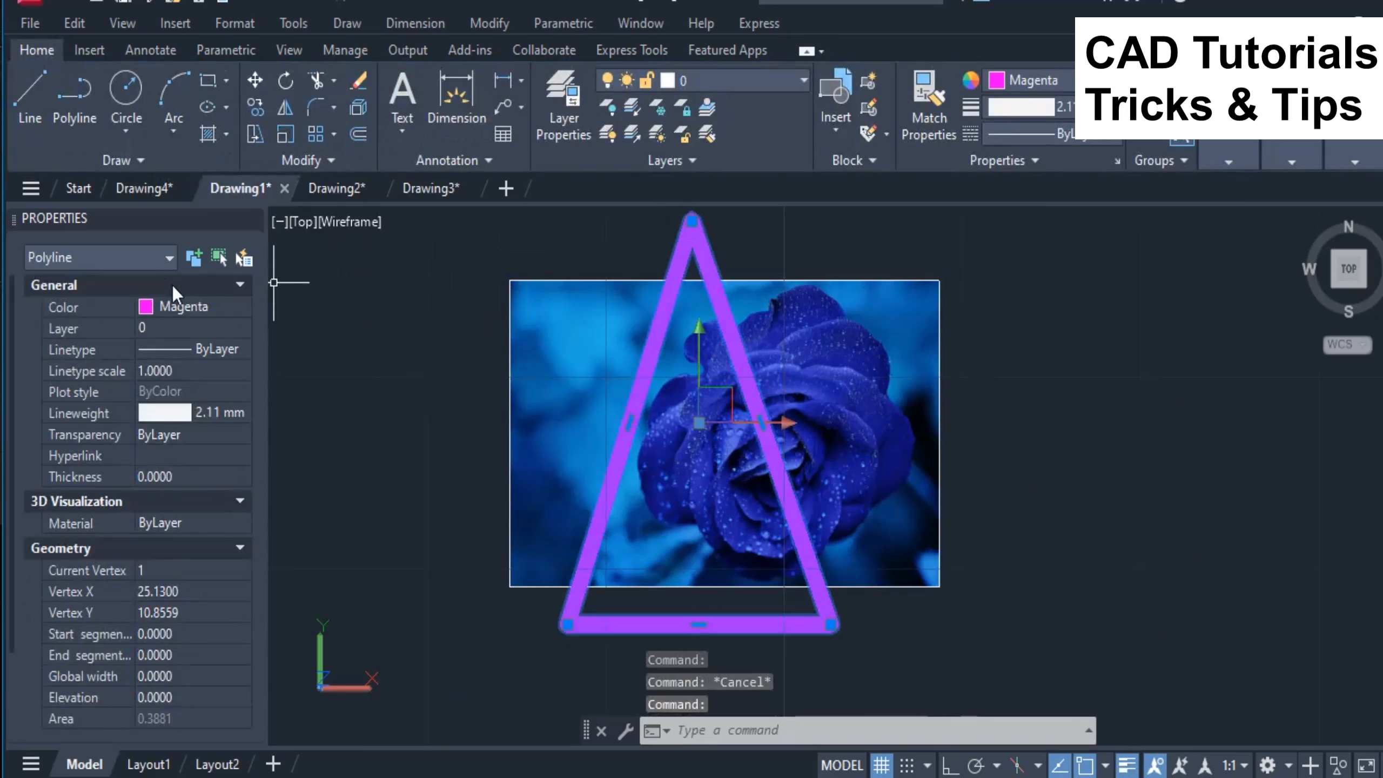
{"action": "key", "text": "Escape"}
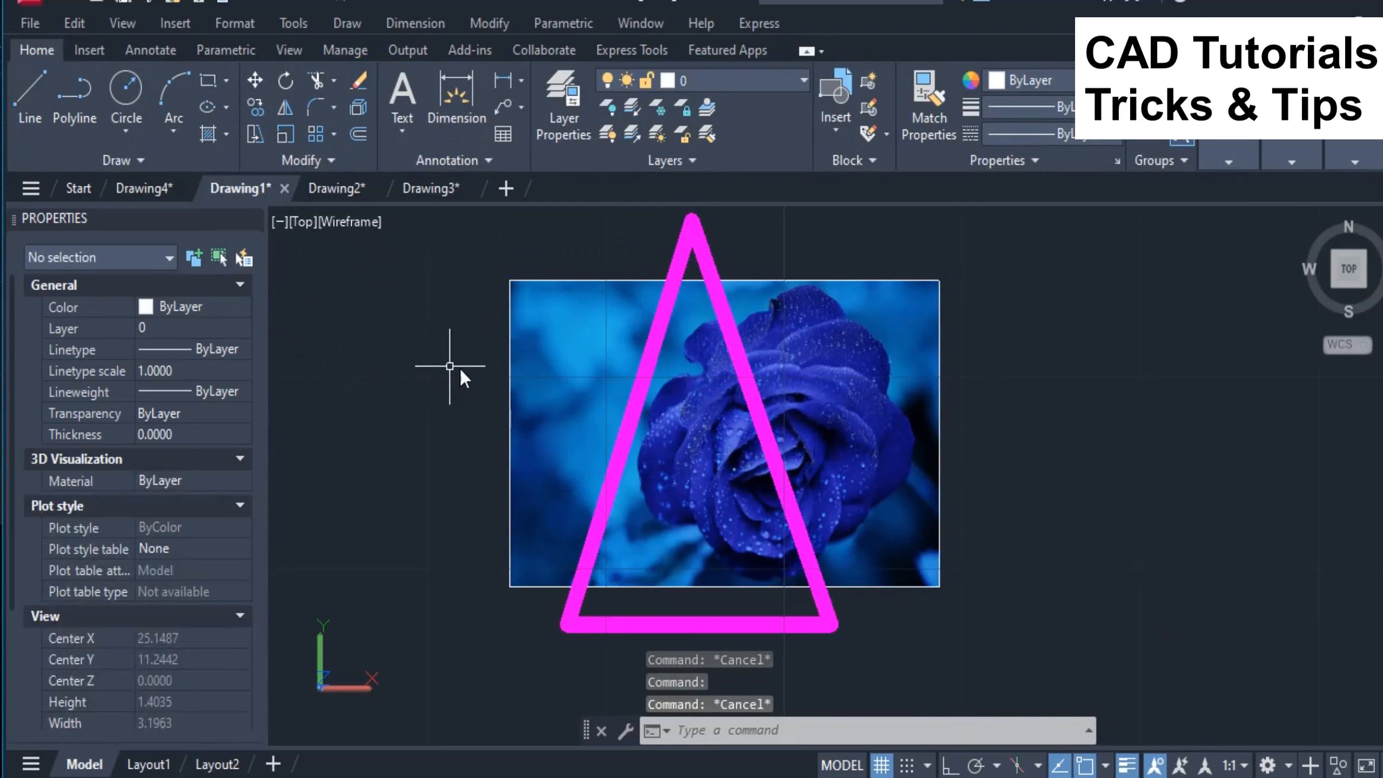
Step: Try to bring the rose raster image to the front of the draw order
{"action": "left_click", "coordinate": [845, 283]}
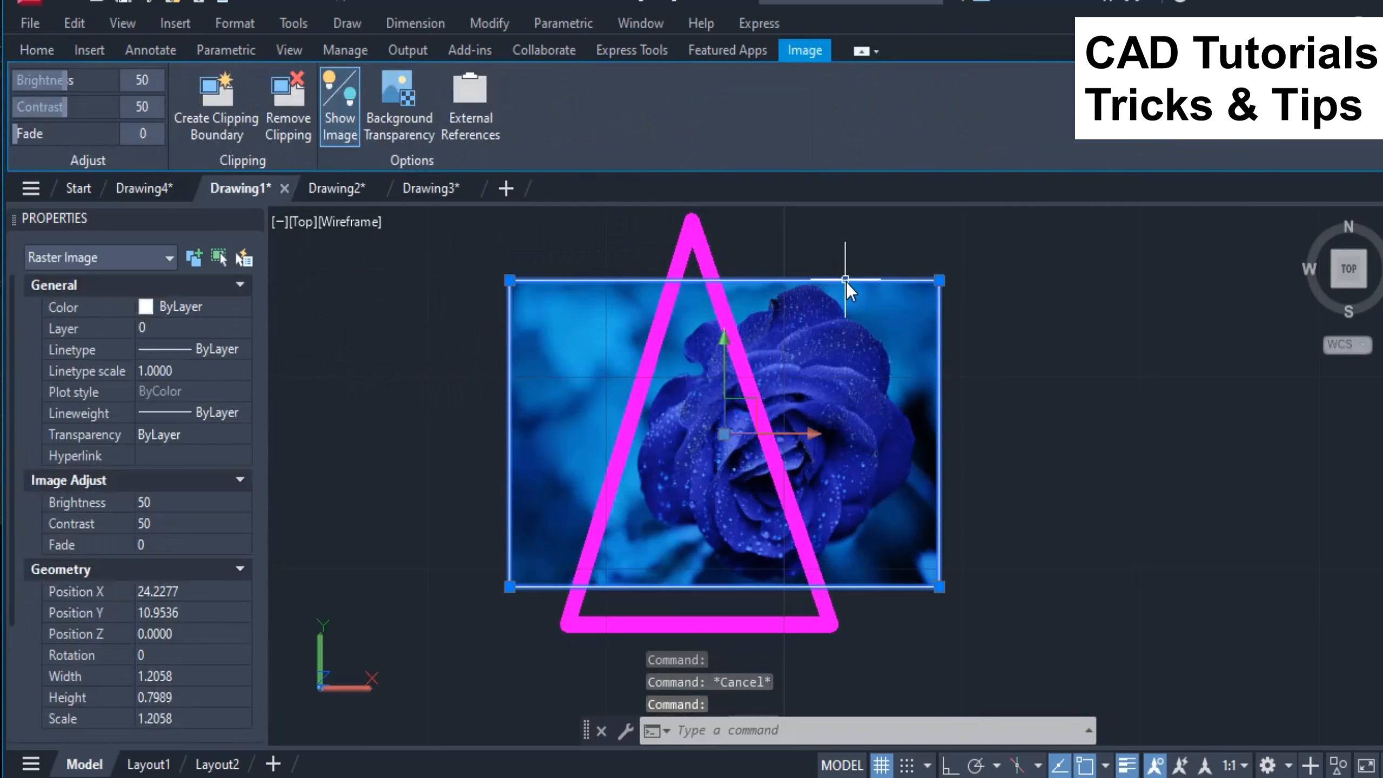
{"action": "right_click", "coordinate": [846, 284]}
{"action": "mouse_move", "coordinate": [953, 460]}
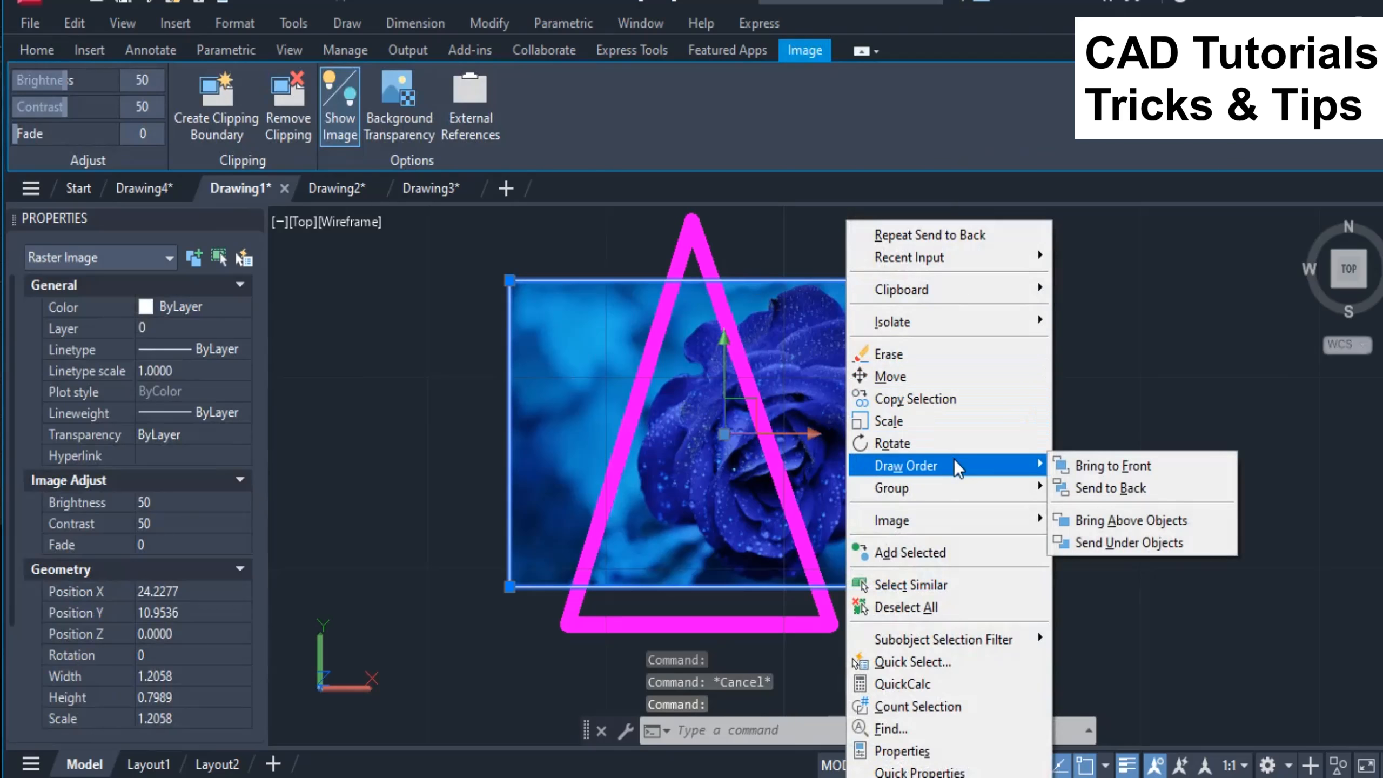
{"action": "left_click", "coordinate": [1097, 467]}
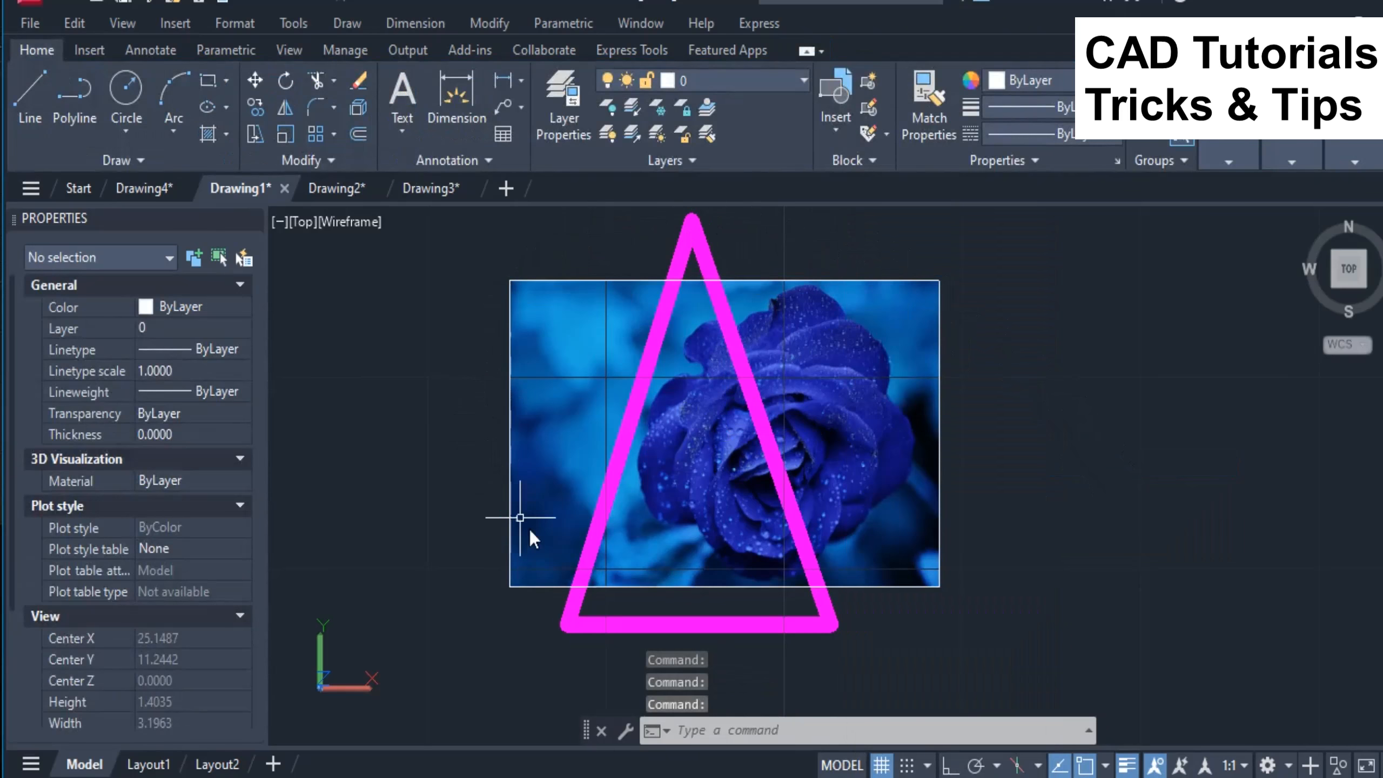
Step: Try to send the rose raster image to the back of the draw order
{"action": "left_click", "coordinate": [870, 283]}
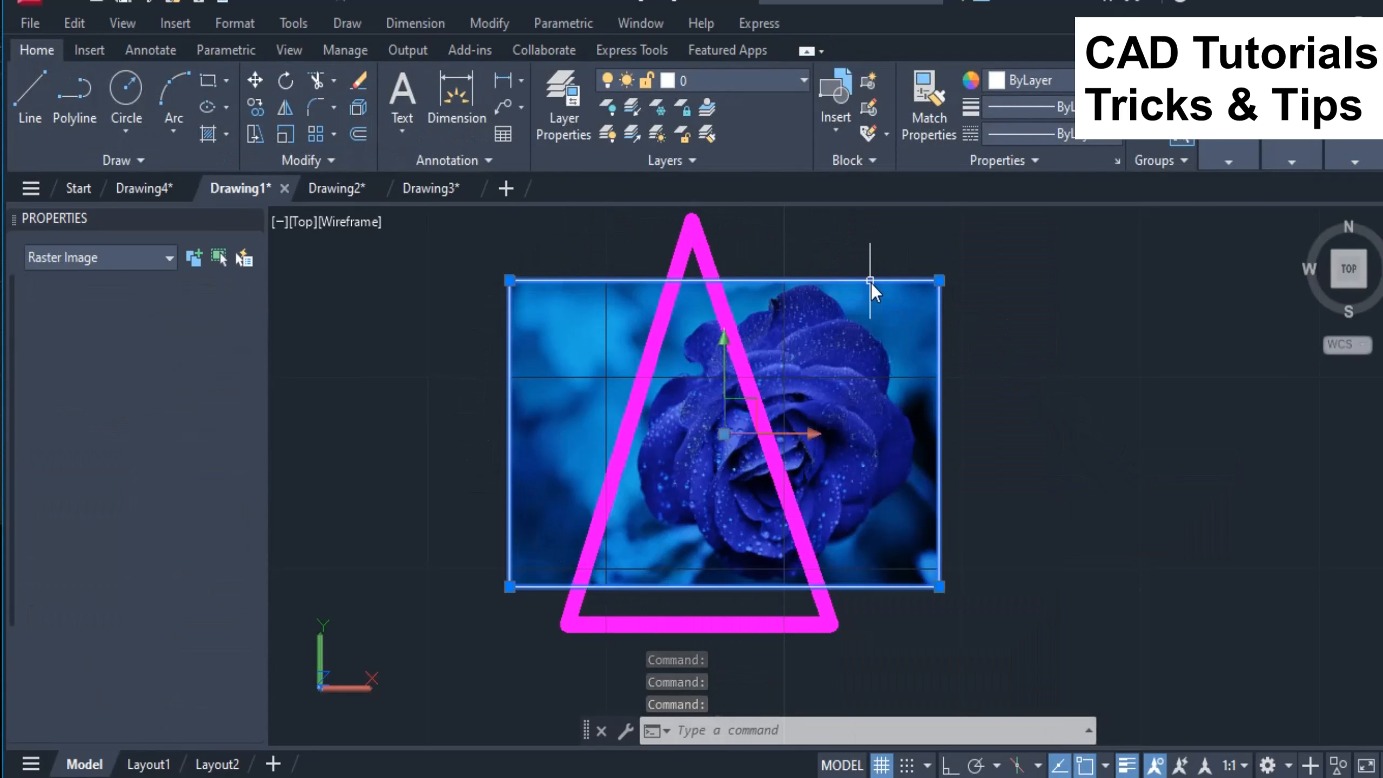
{"action": "right_click", "coordinate": [871, 283]}
{"action": "mouse_move", "coordinate": [1023, 466]}
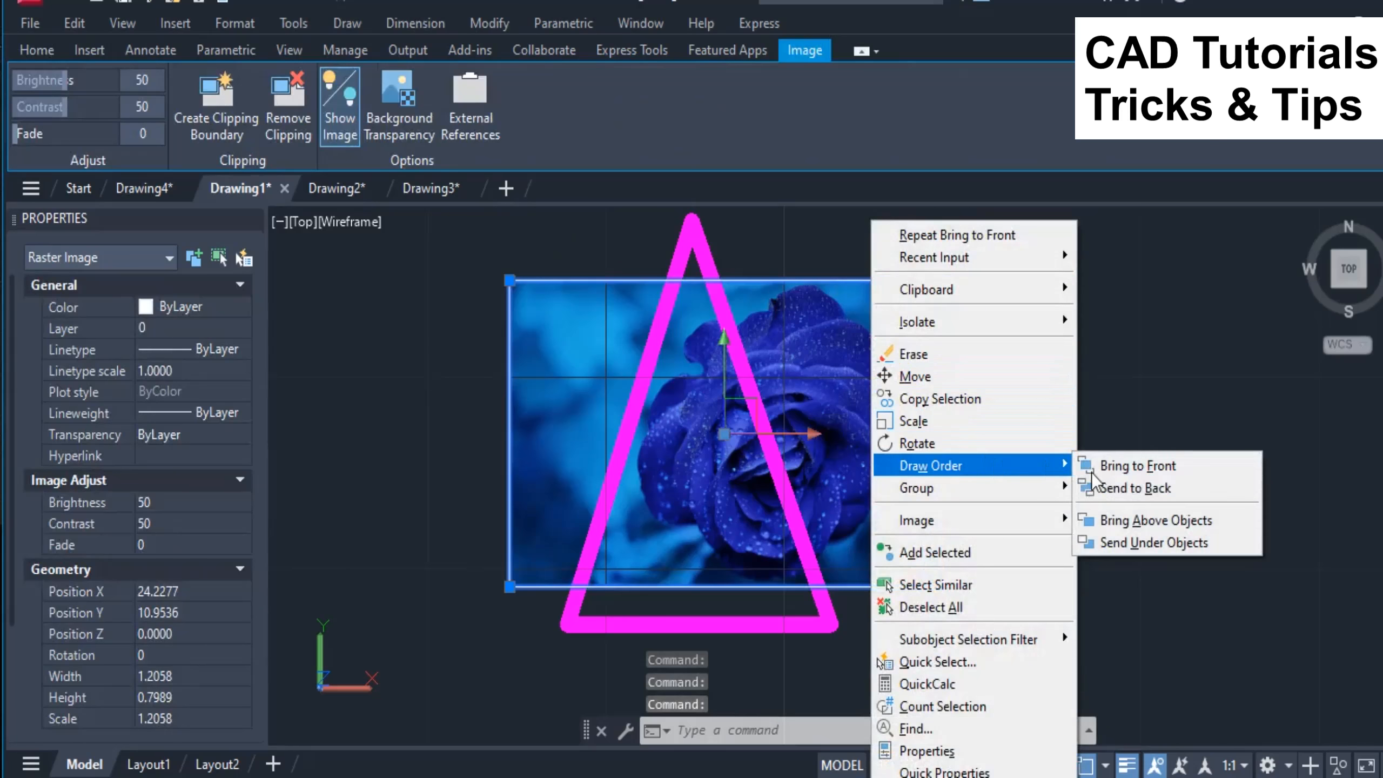
{"action": "left_click", "coordinate": [1134, 489]}
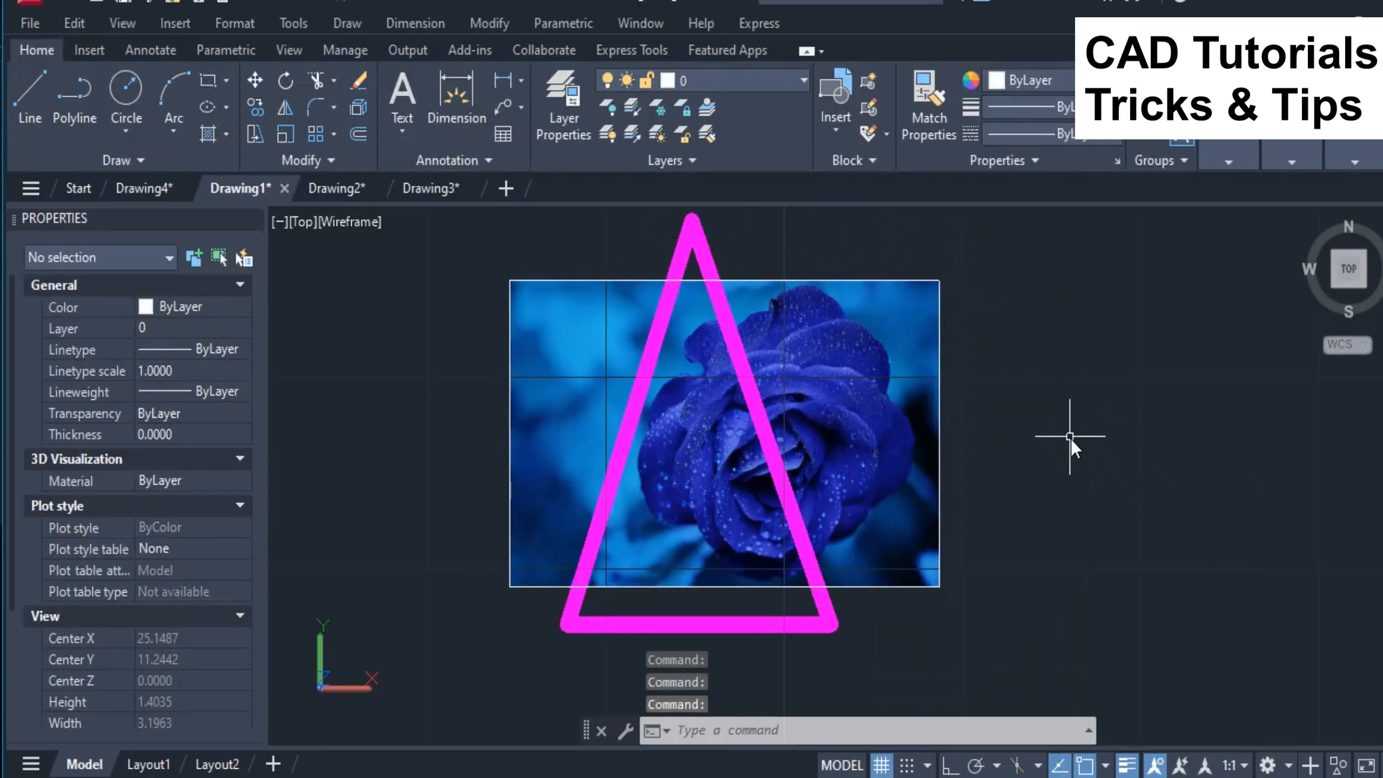
Step: Run VSCURRENT in Drawing1 and set the visual style to 2dwireframe
{"action": "type", "text": "Vc"}
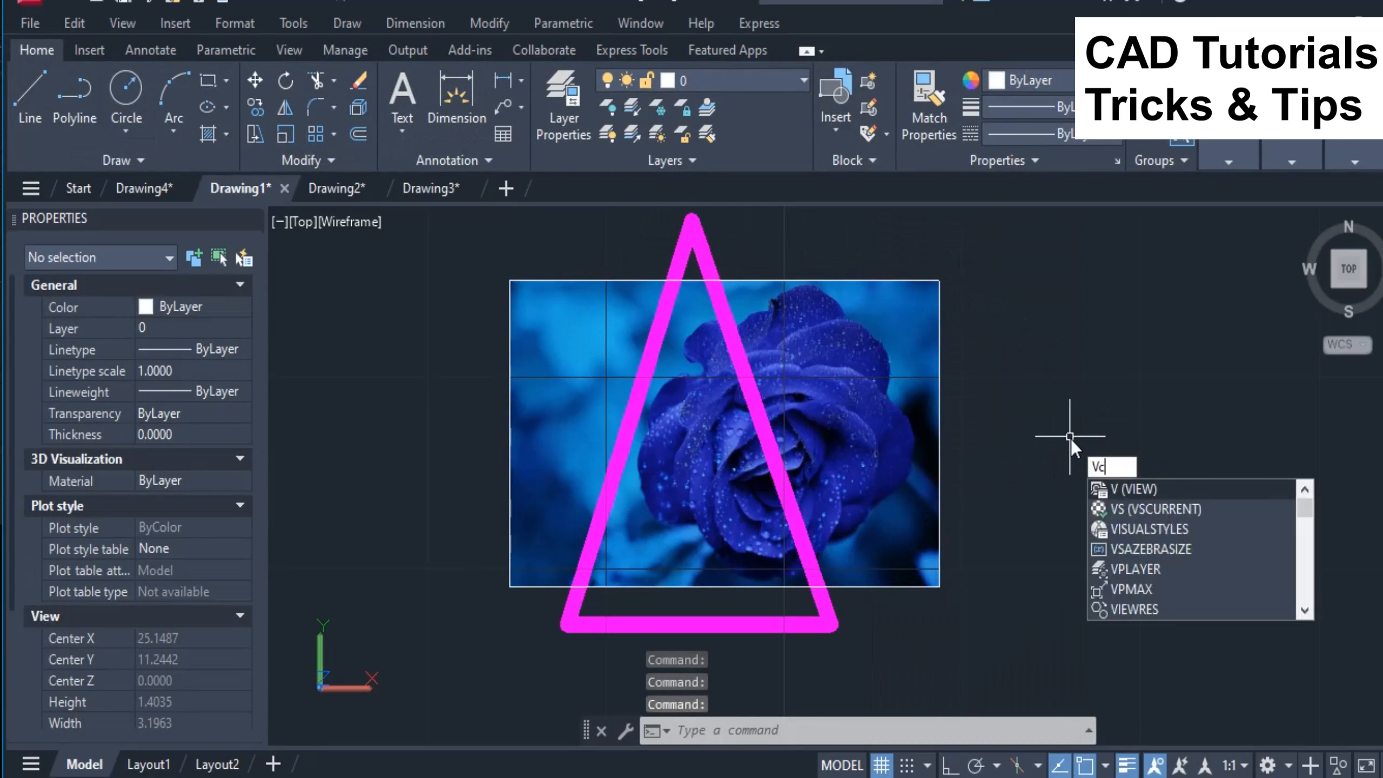
{"action": "key", "text": "BackSpace"}
{"action": "type", "text": "sc"}
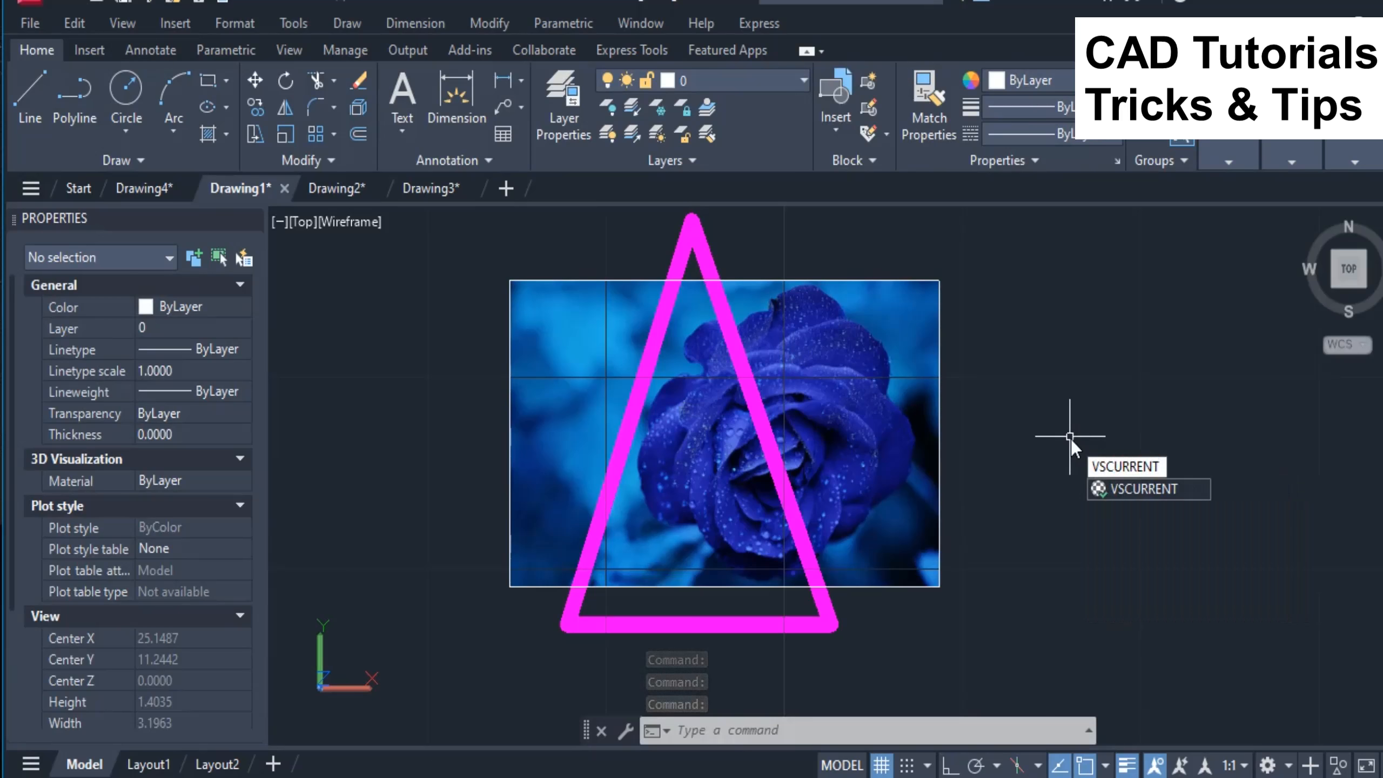
{"action": "key", "text": "Return"}
{"action": "left_click", "coordinate": [1149, 496]}
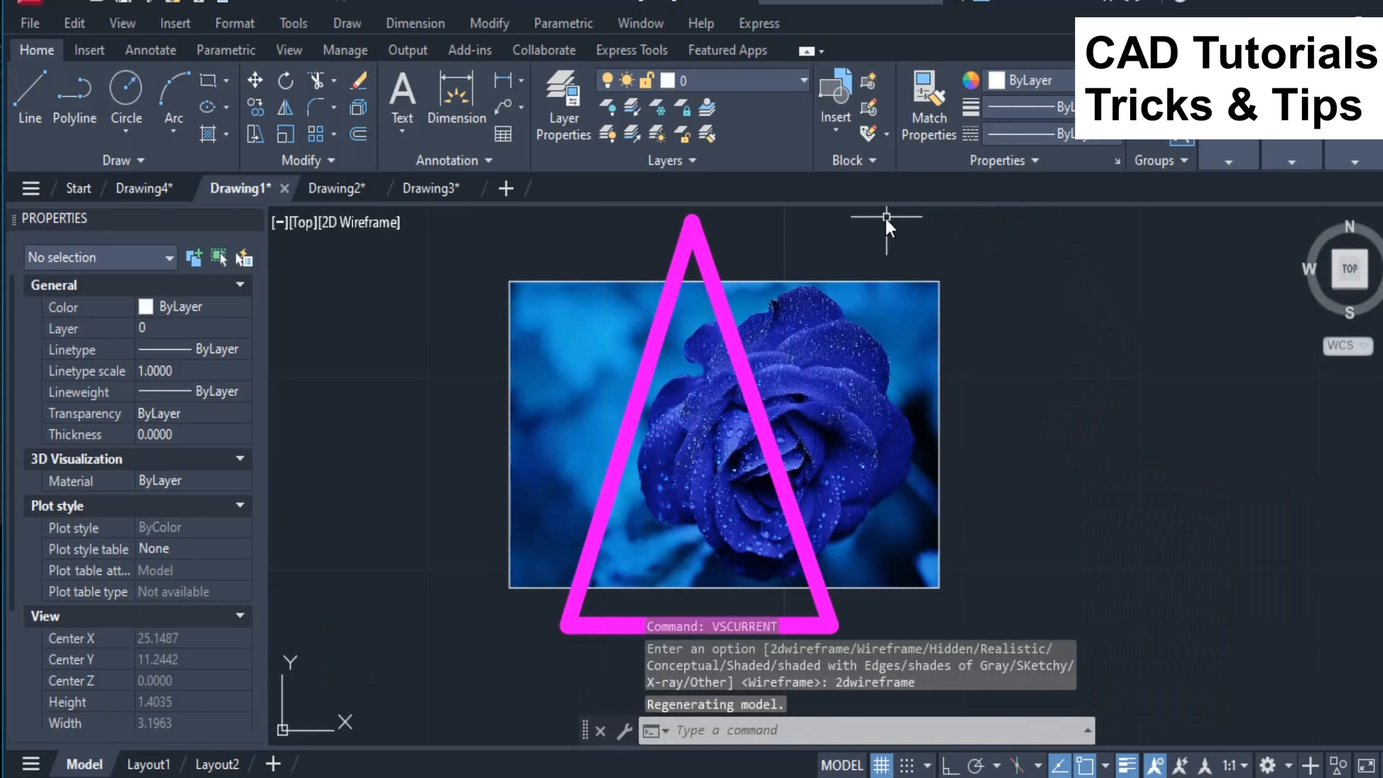
Step: Bring the rose raster image to the front, above the magenta triangle
{"action": "left_click", "coordinate": [860, 281]}
{"action": "right_click", "coordinate": [859, 282]}
{"action": "mouse_move", "coordinate": [996, 462]}
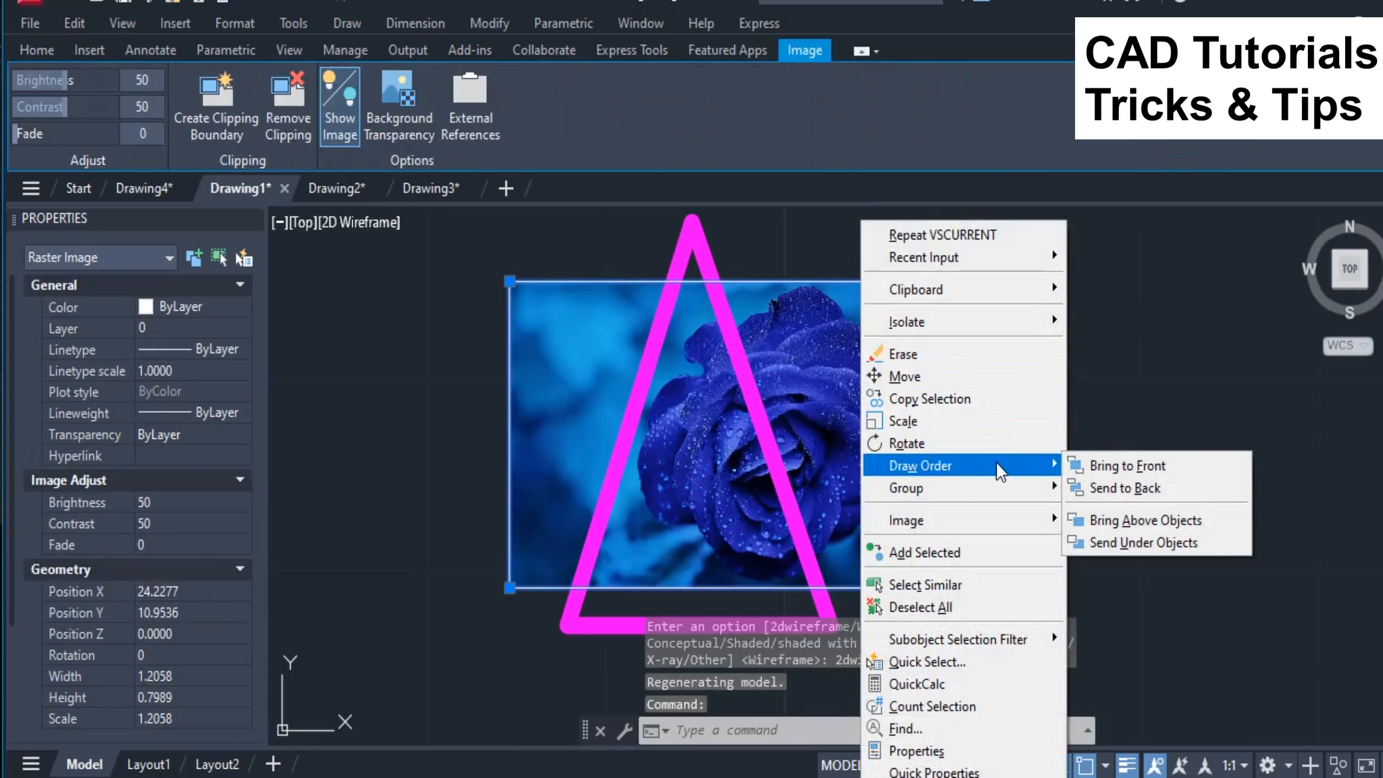
{"action": "left_click", "coordinate": [1099, 467]}
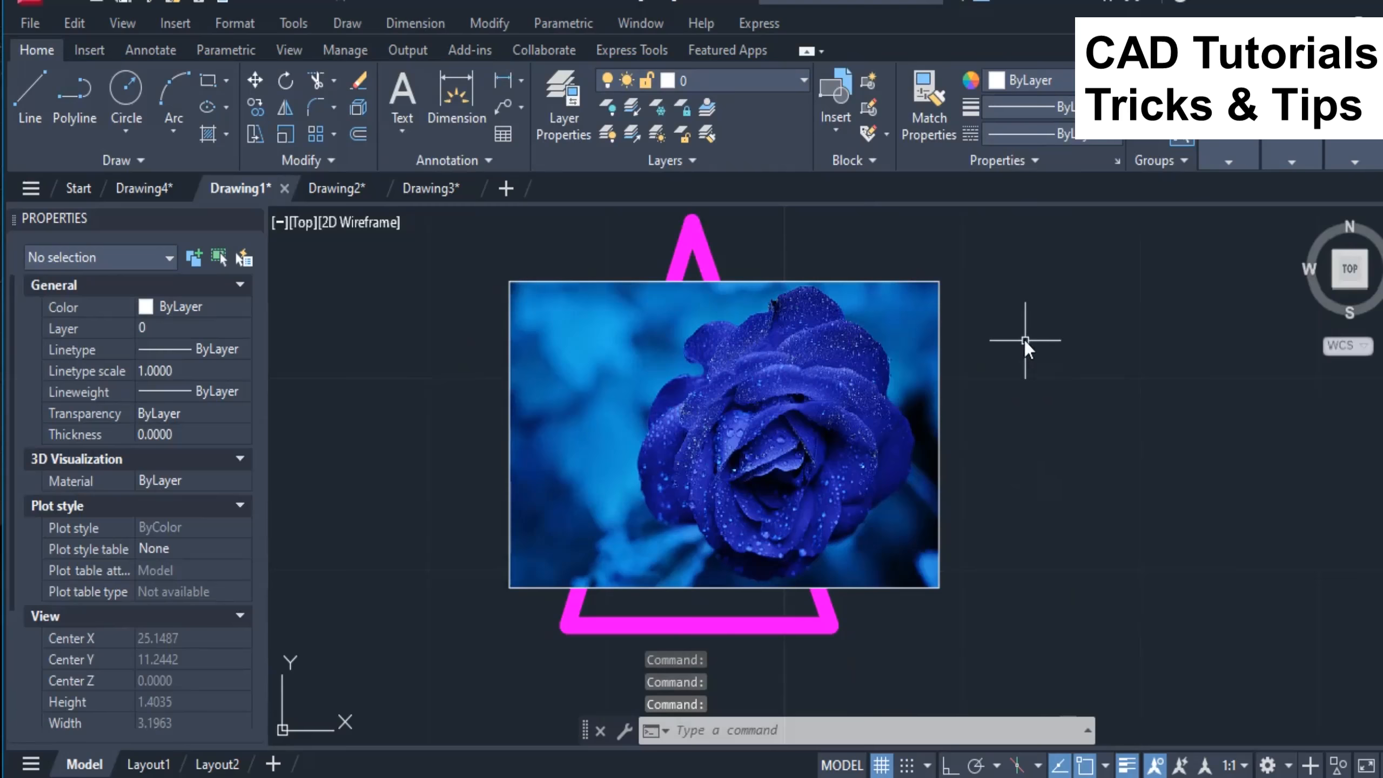
Step: Send the rose raster image to the back, behind the magenta triangle
{"action": "left_click", "coordinate": [915, 281]}
{"action": "right_click", "coordinate": [915, 280]}
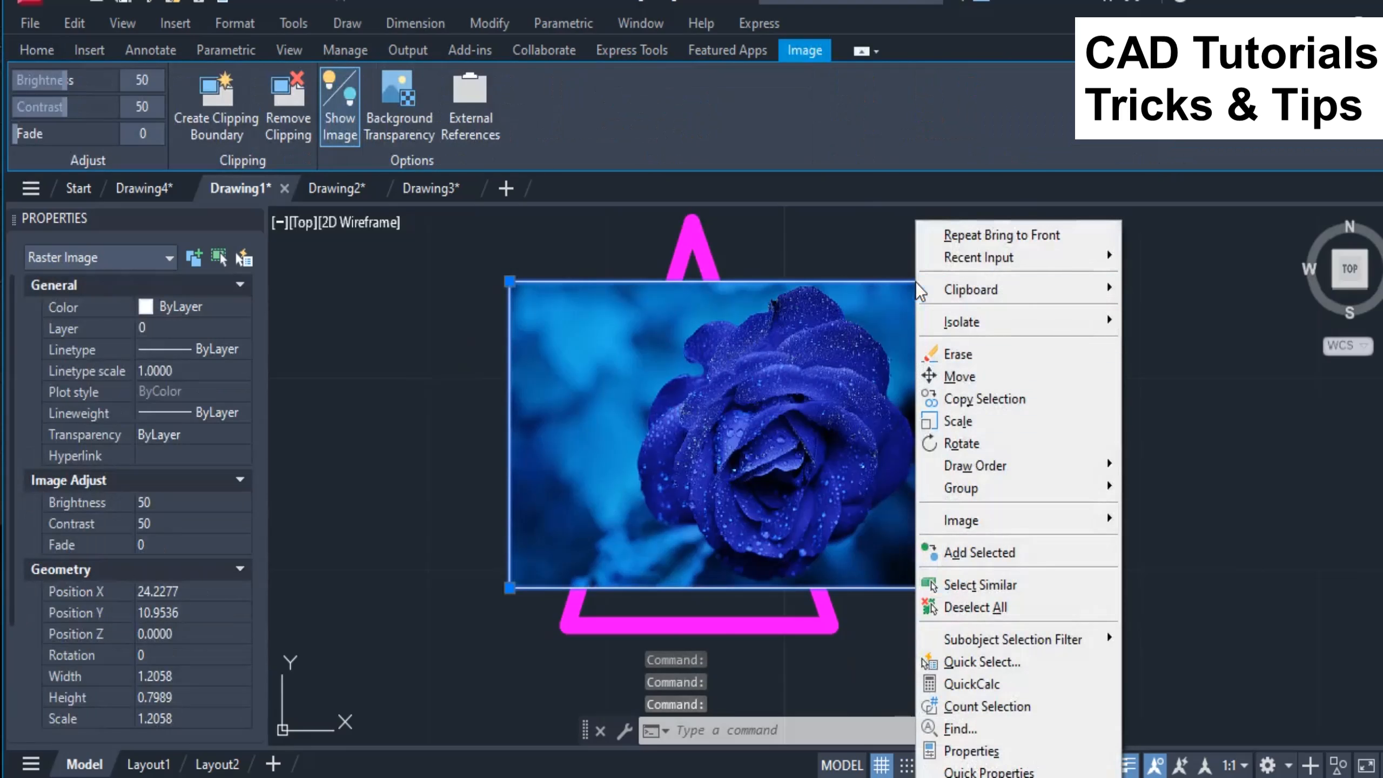
{"action": "mouse_move", "coordinate": [974, 465]}
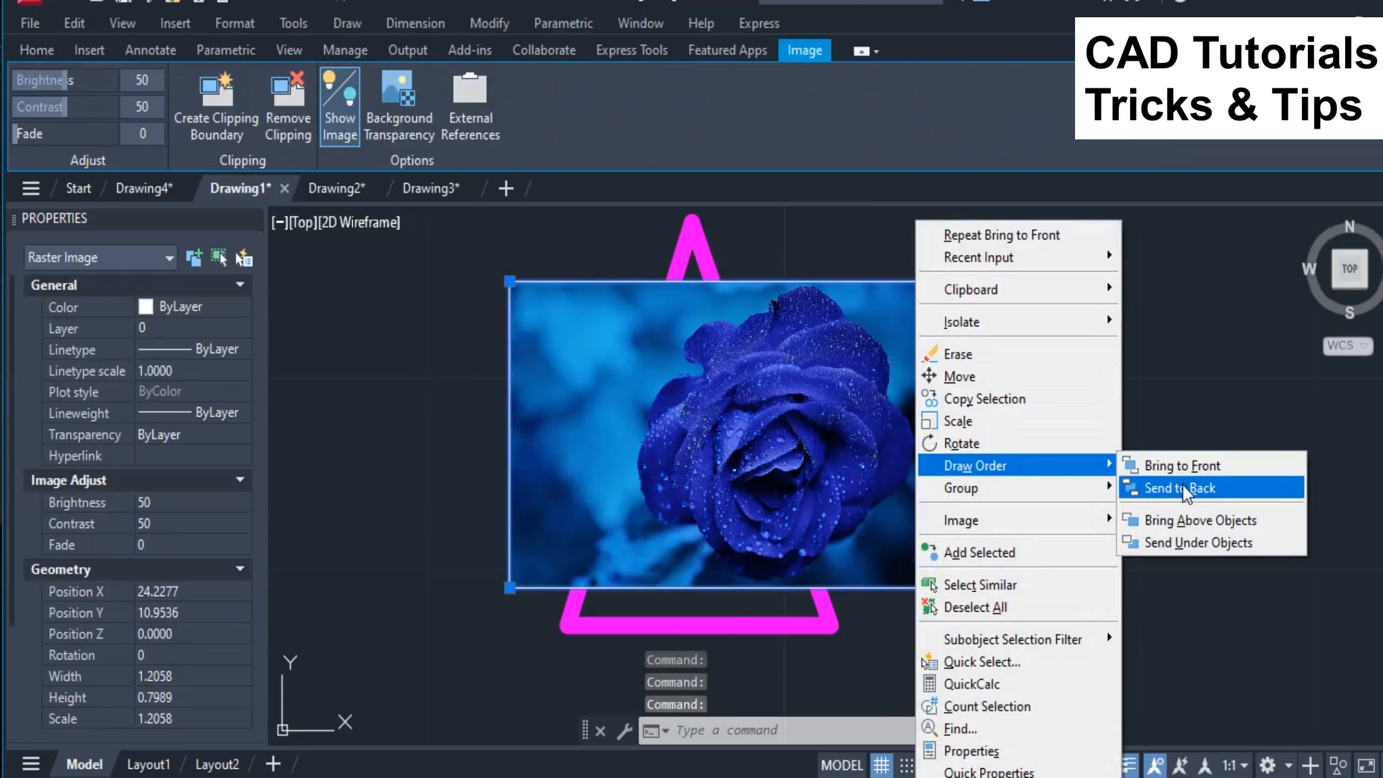
{"action": "left_click", "coordinate": [1182, 488]}
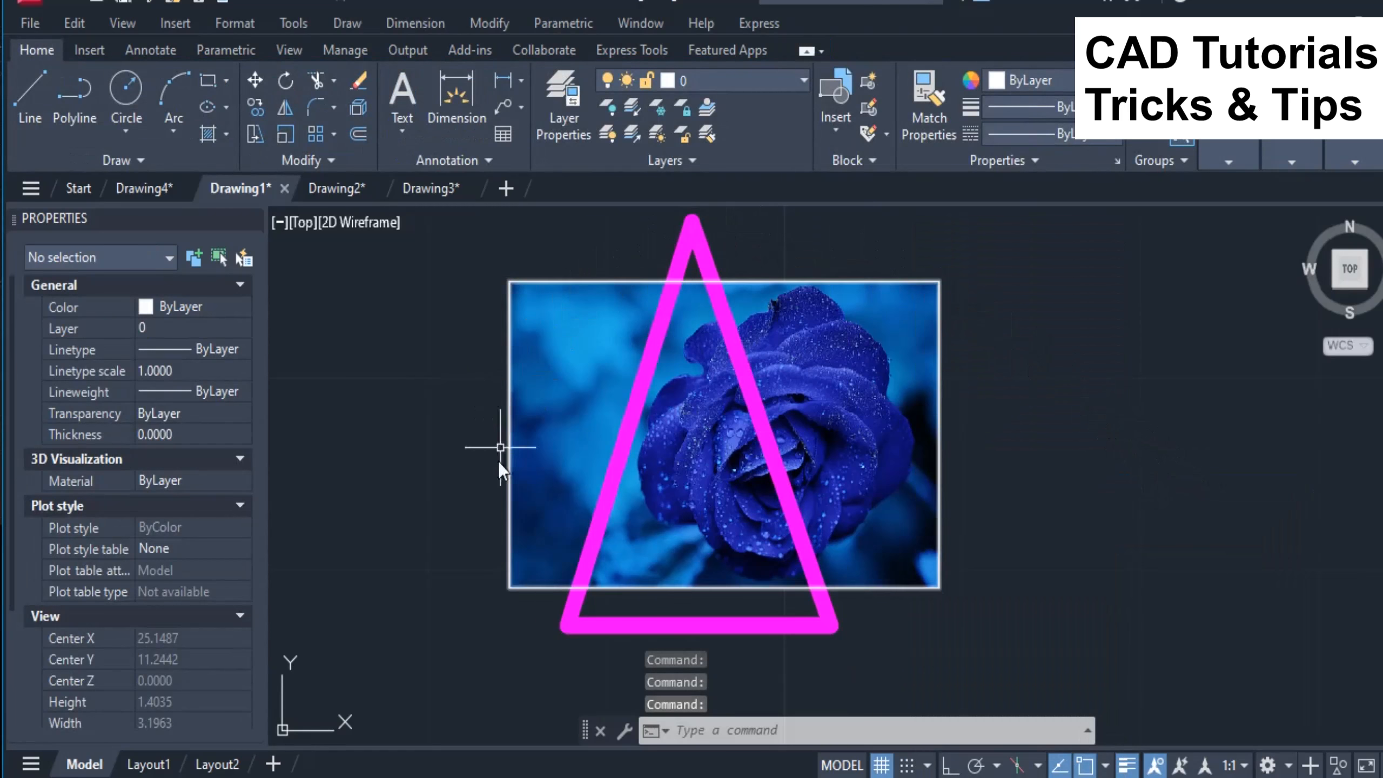
Step: Switch to Drawing2 and check the object types of the red pattern and the yellow circle
{"action": "left_click", "coordinate": [332, 187]}
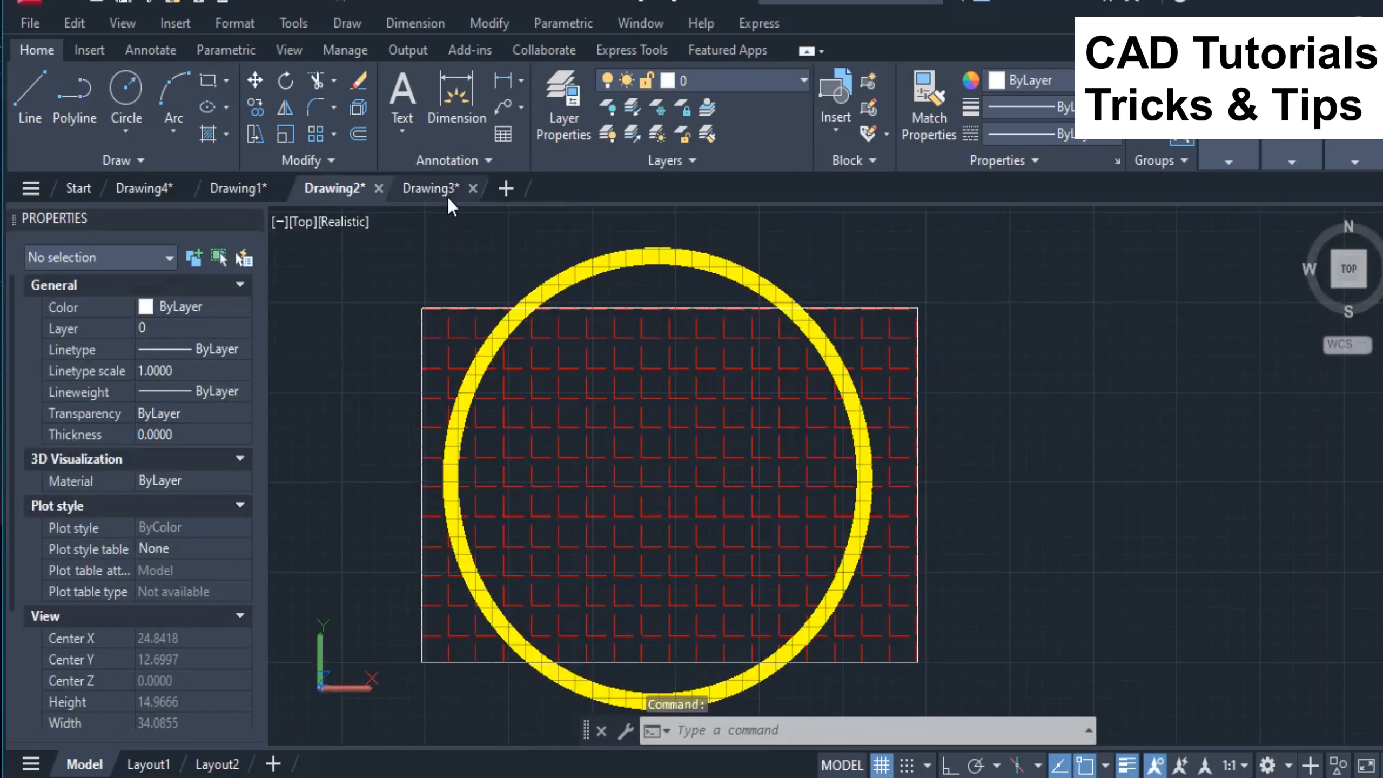
{"action": "left_click", "coordinate": [865, 329]}
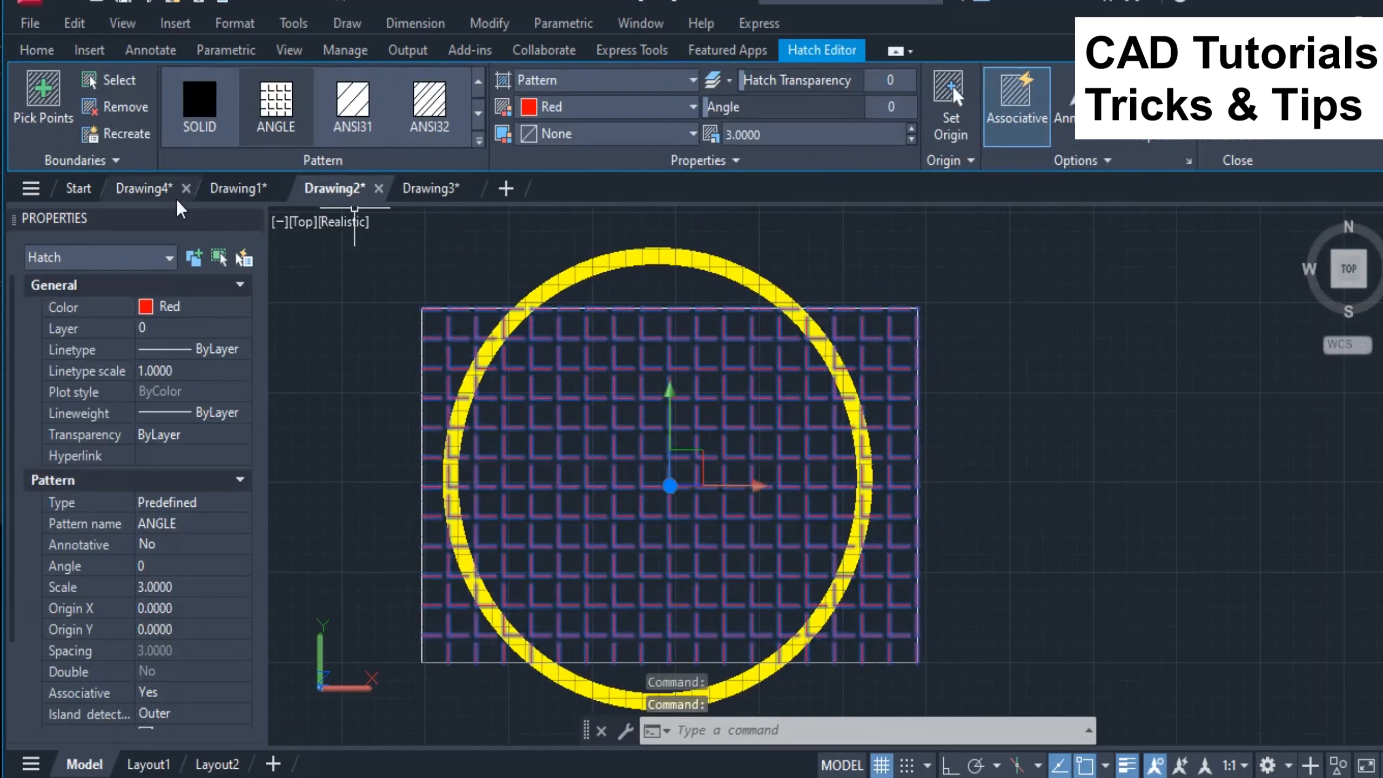
{"action": "key", "text": "Escape"}
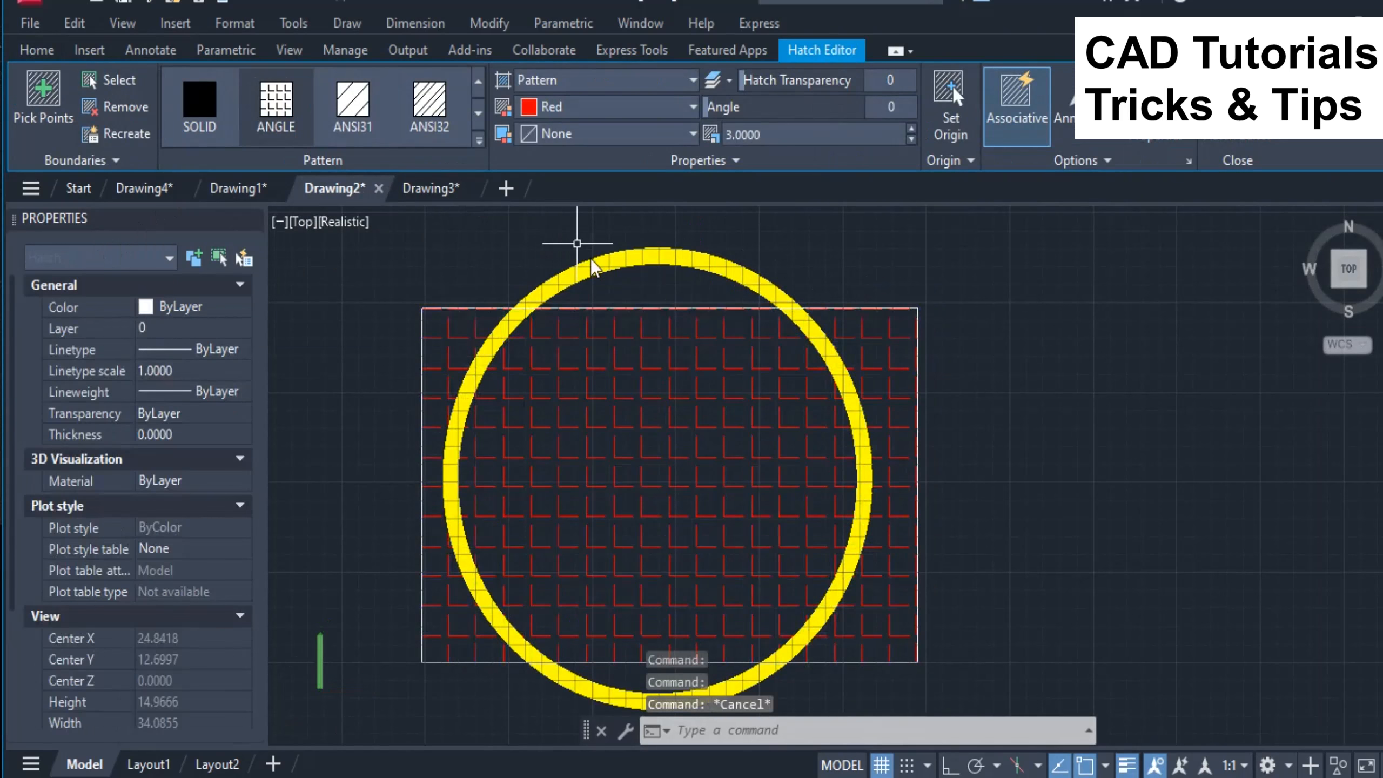
{"action": "left_click", "coordinate": [592, 267]}
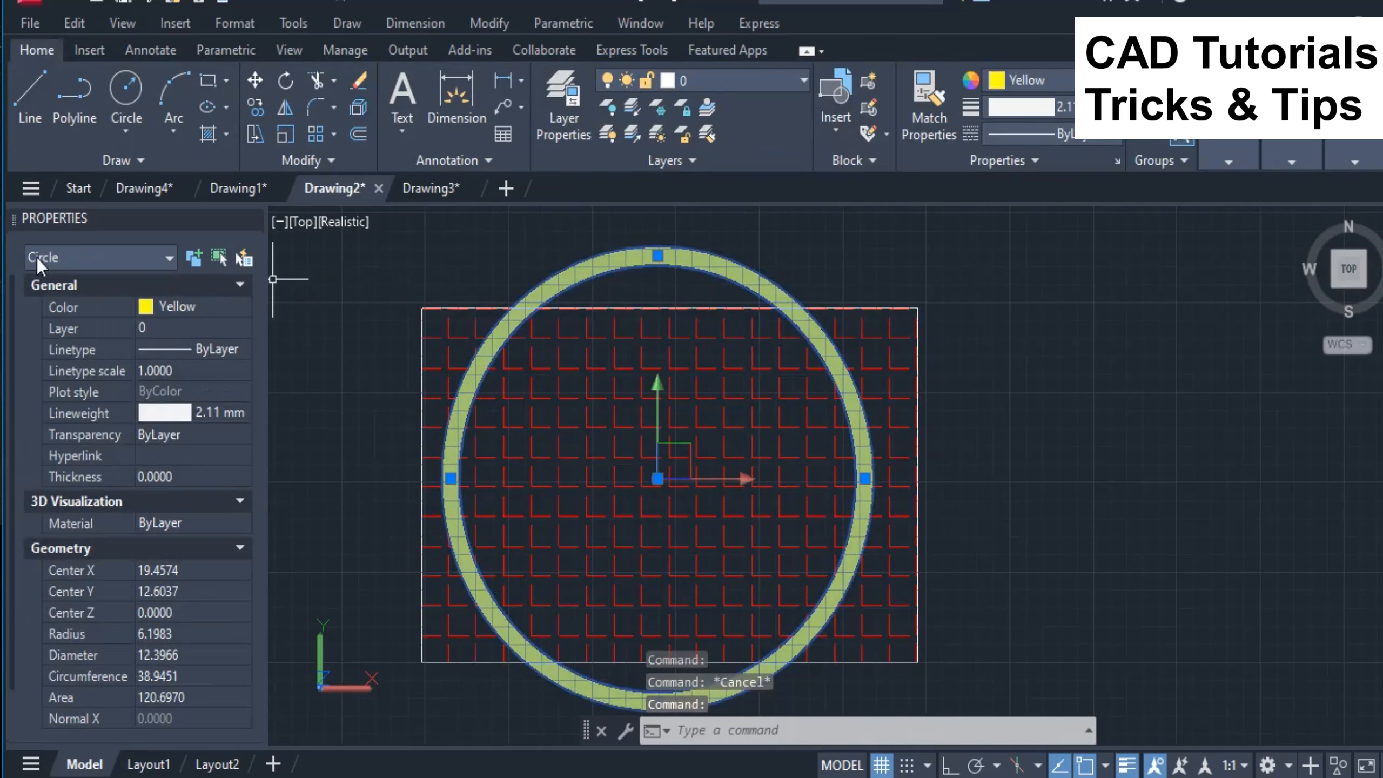
{"action": "key", "text": "Escape"}
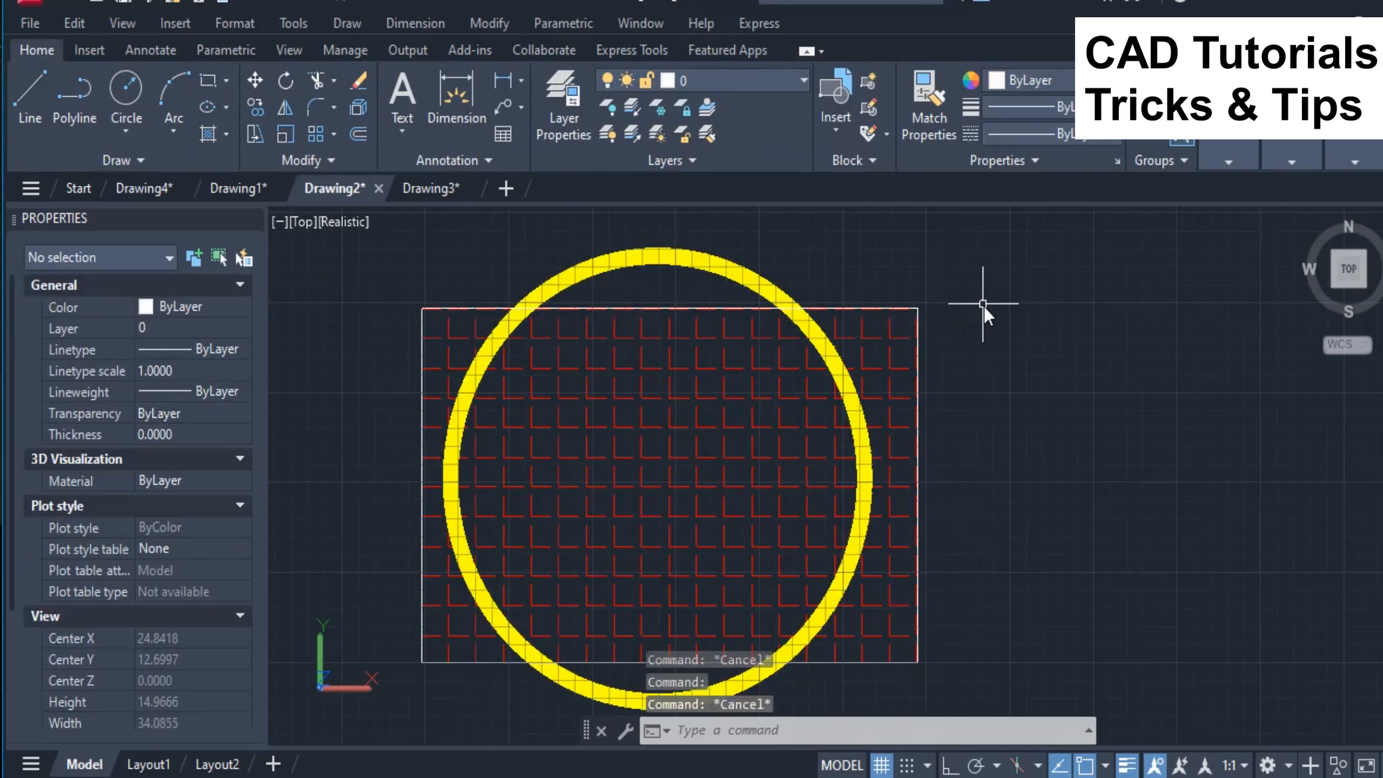
{"action": "type", "text": "VSCU"}
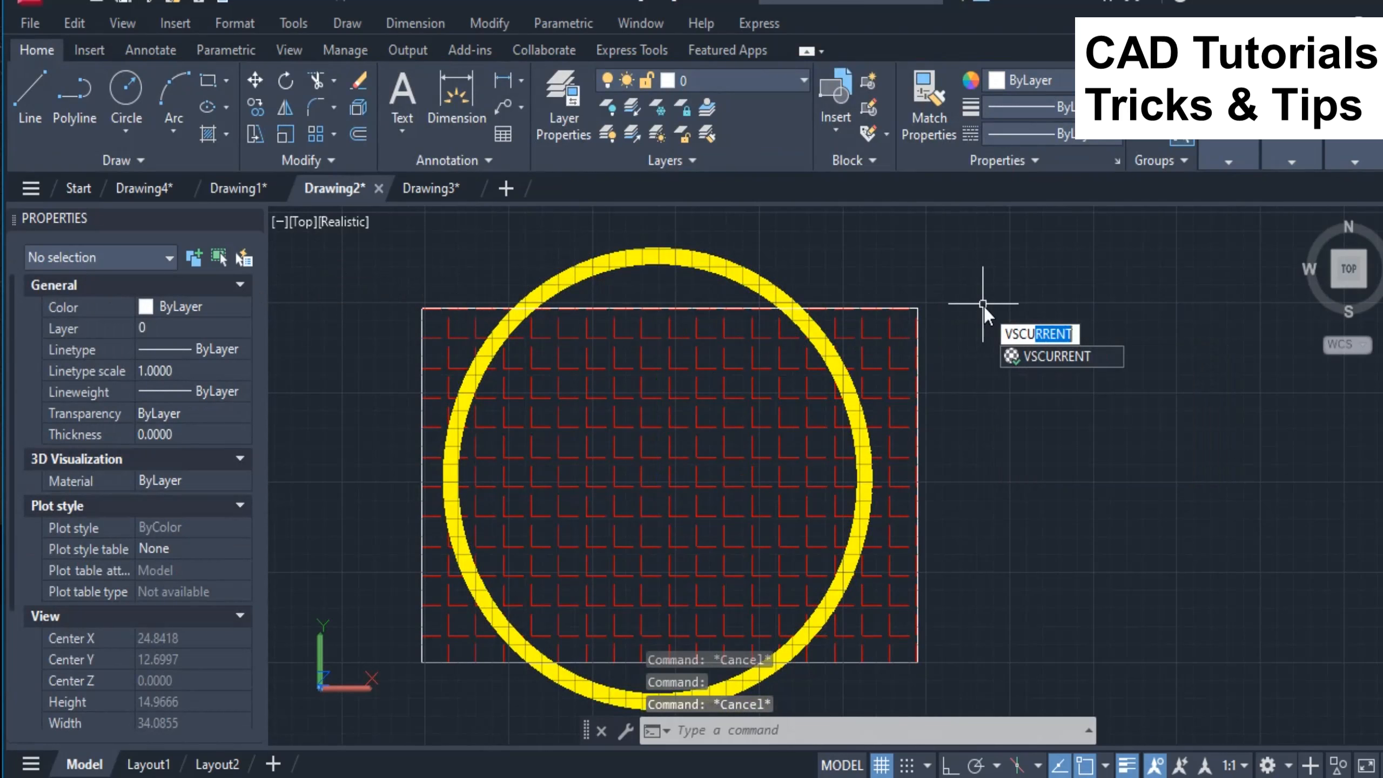
{"action": "type", "text": "RRENT"}
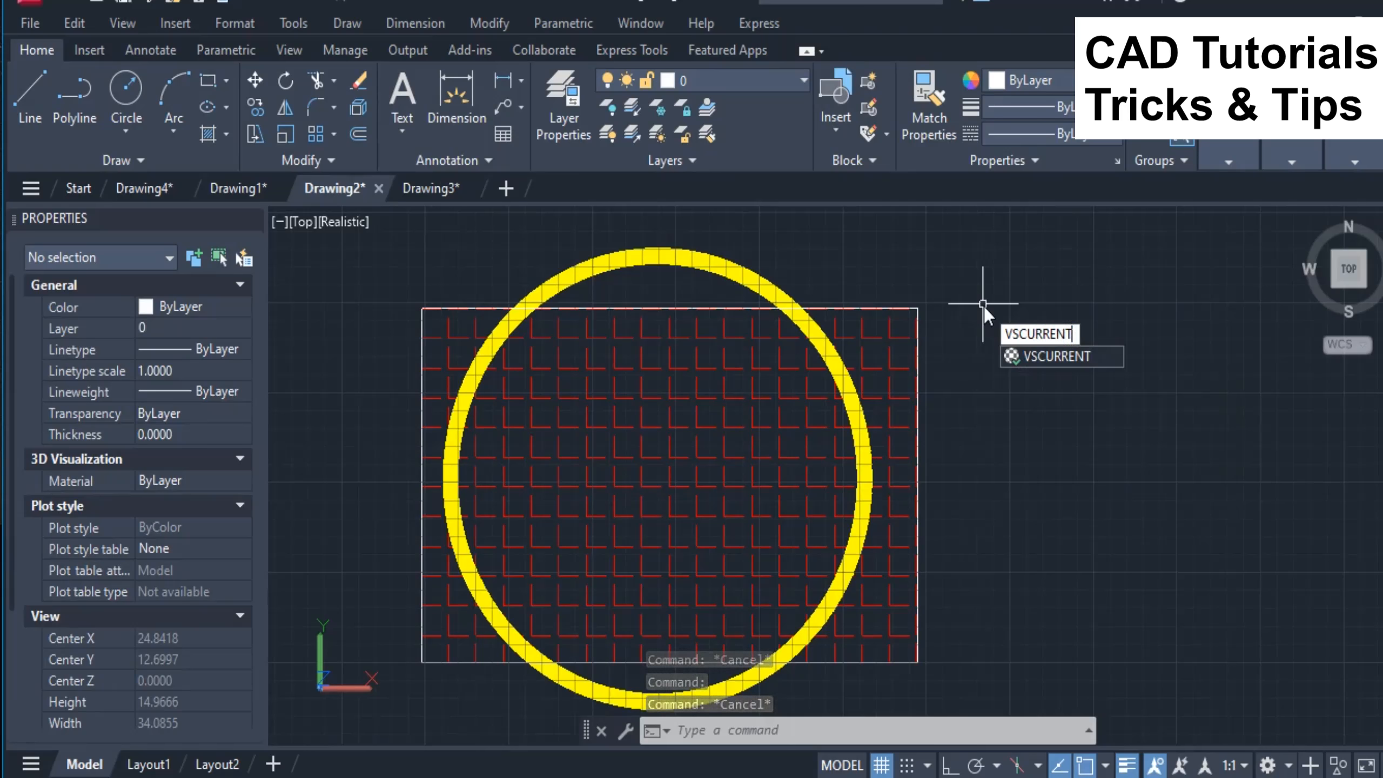
{"action": "key", "text": "Return"}
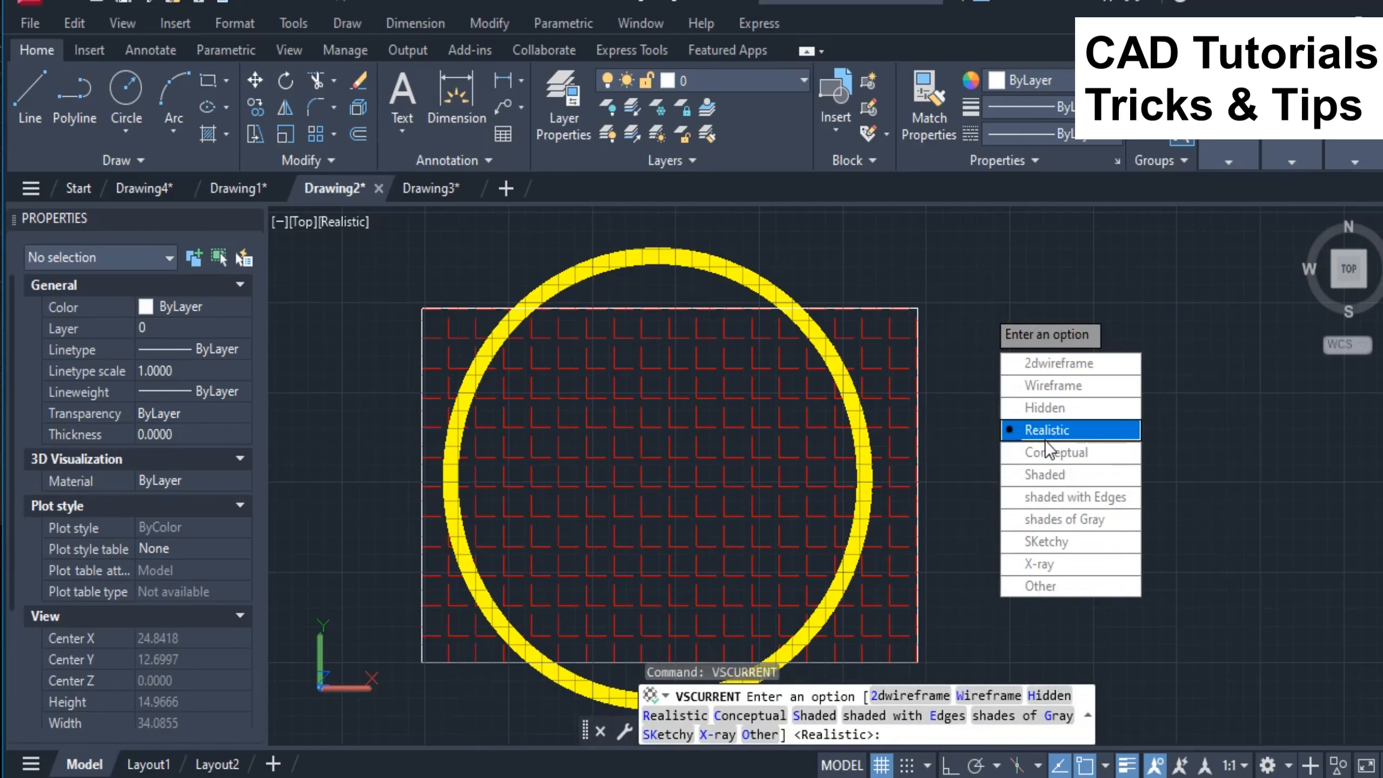
{"action": "key", "text": "Escape"}
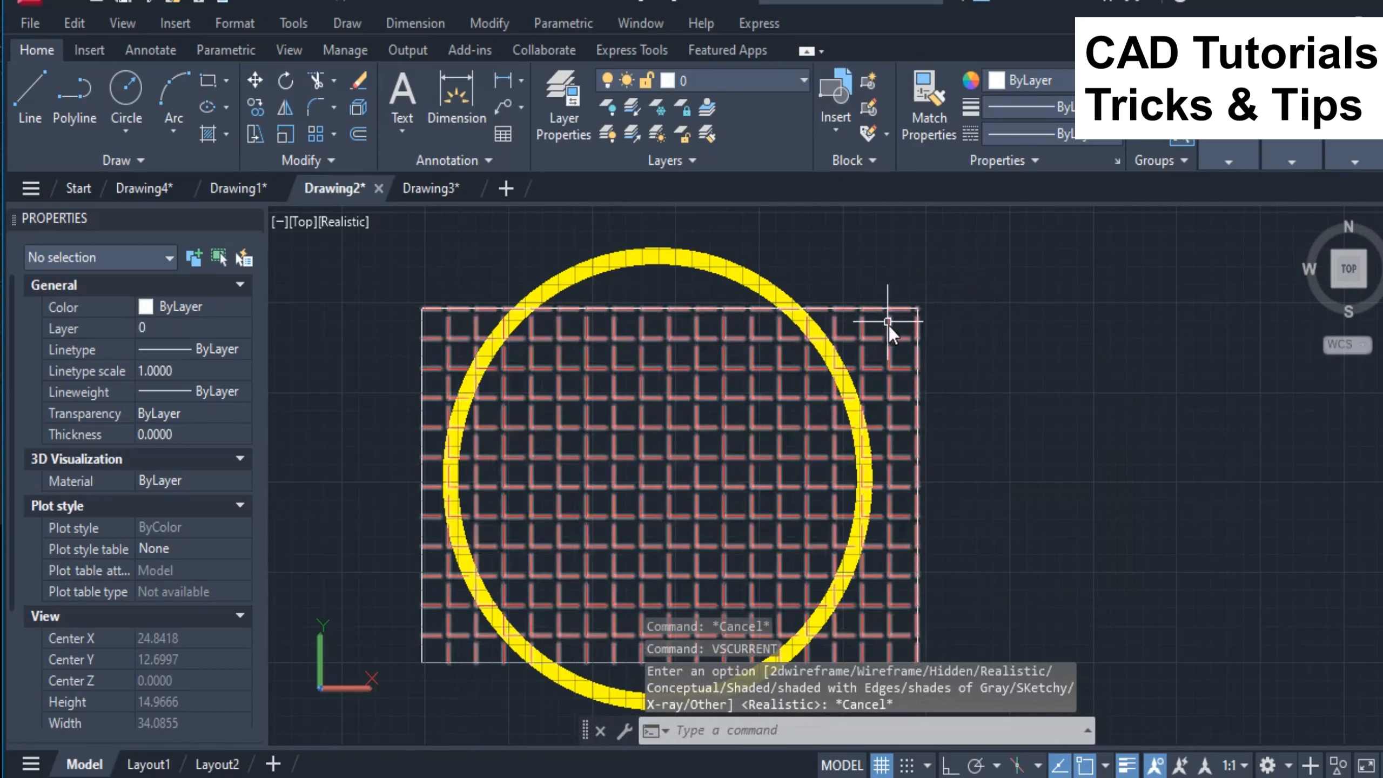
Step: Try to send the red ANGLE hatch to the back of the draw order
{"action": "left_click", "coordinate": [883, 341]}
{"action": "right_click", "coordinate": [883, 341]}
{"action": "mouse_move", "coordinate": [994, 502]}
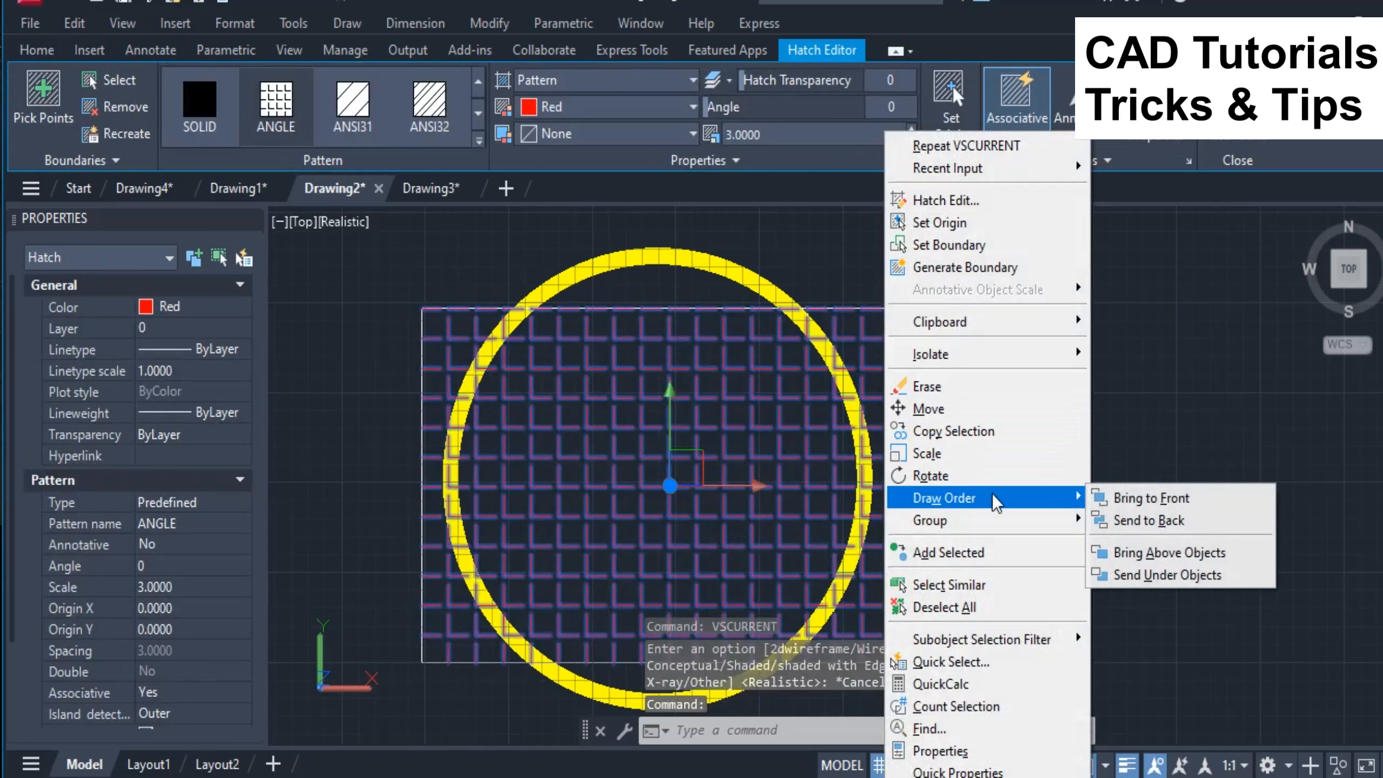
{"action": "left_click", "coordinate": [1144, 519]}
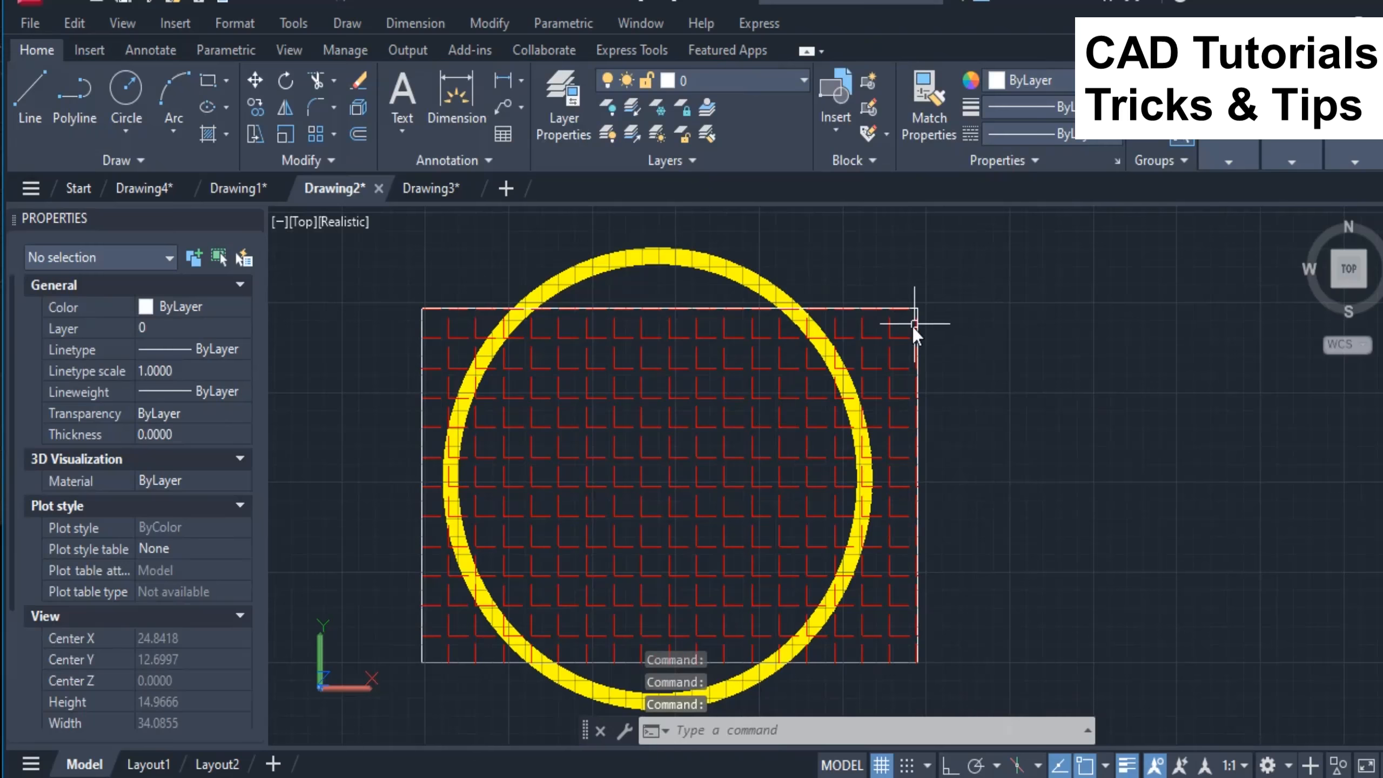
Step: Try to bring the red ANGLE hatch to the front of the draw order
{"action": "left_click", "coordinate": [887, 339]}
{"action": "right_click", "coordinate": [888, 339]}
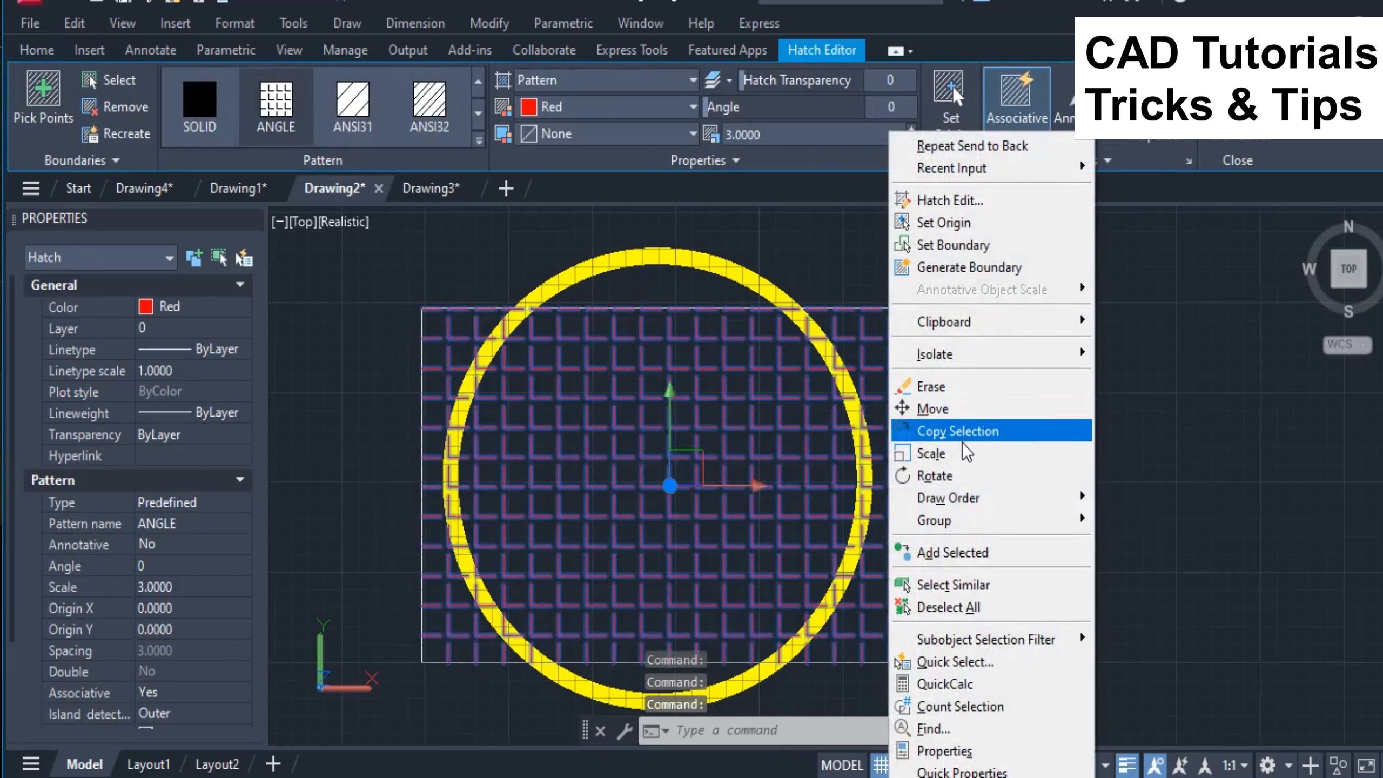
{"action": "mouse_move", "coordinate": [1083, 498]}
{"action": "left_click", "coordinate": [1134, 498]}
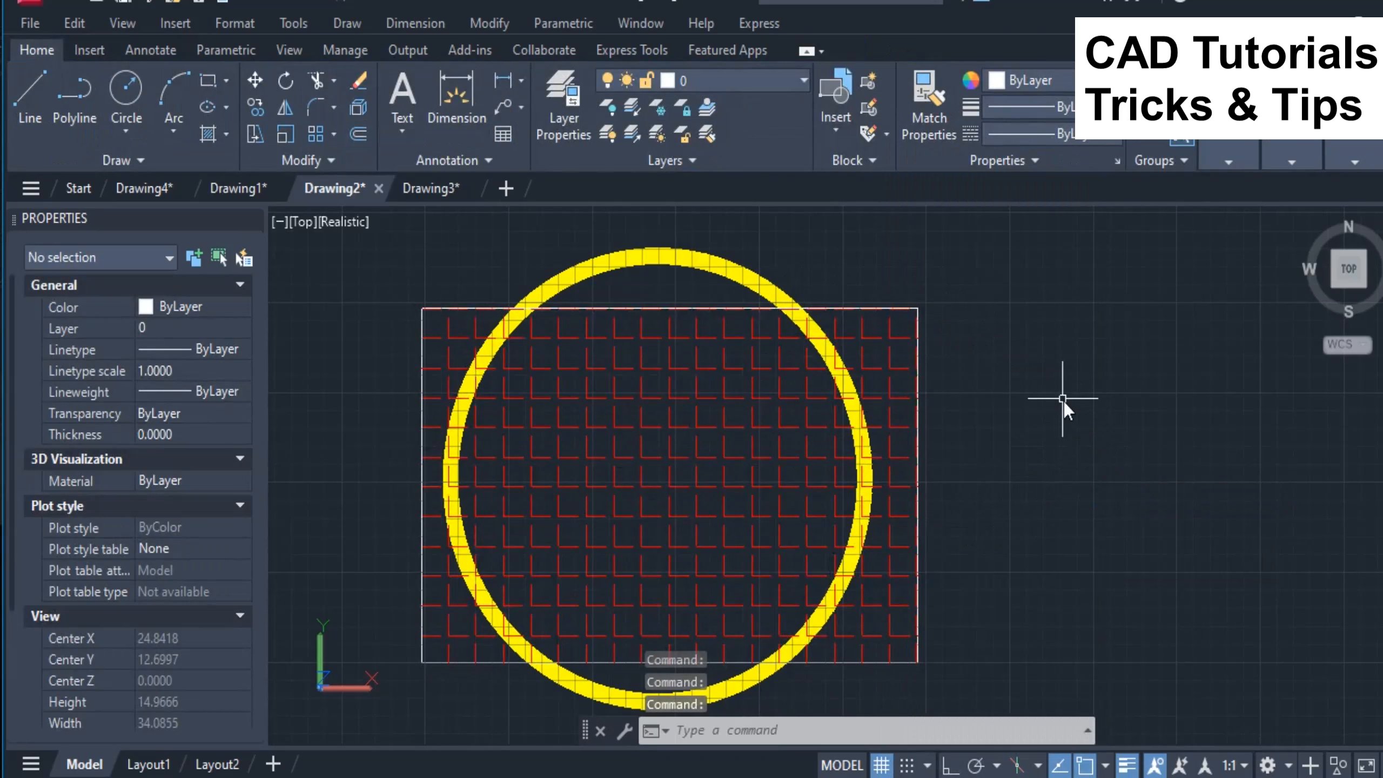
Step: Run VSCURRENT in Drawing2 and set the visual style to 2dwireframe
{"action": "type", "text": "VSCu"}
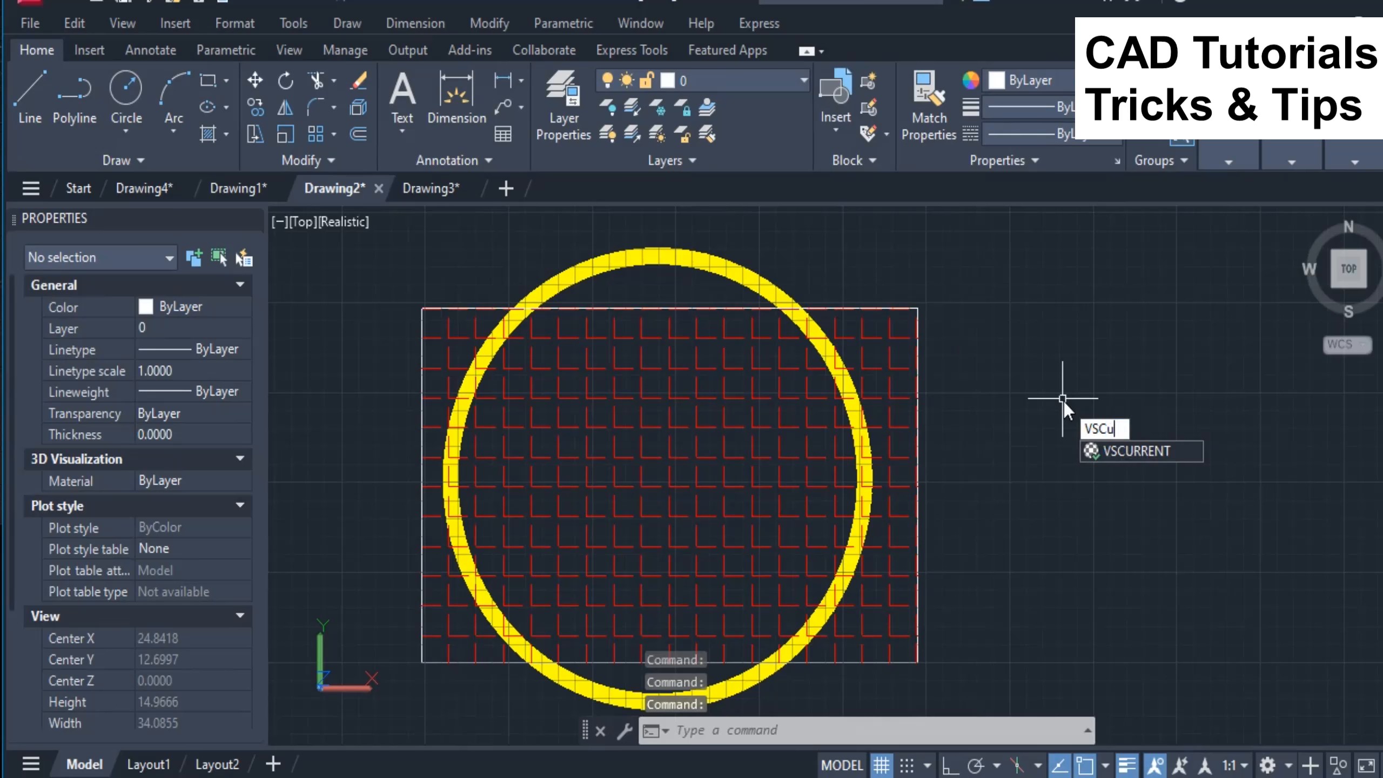
{"action": "type", "text": "rrent"}
{"action": "key", "text": "Return"}
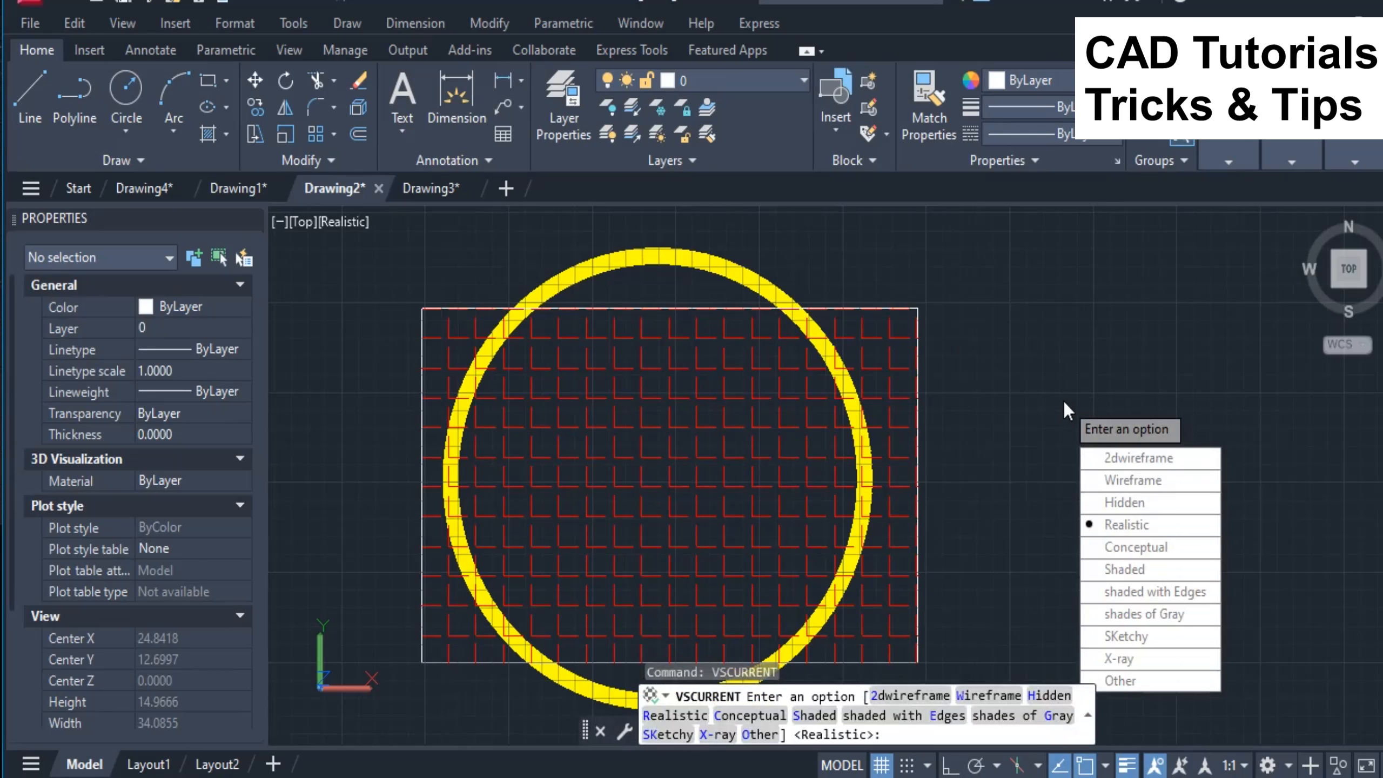
{"action": "left_click", "coordinate": [1120, 459]}
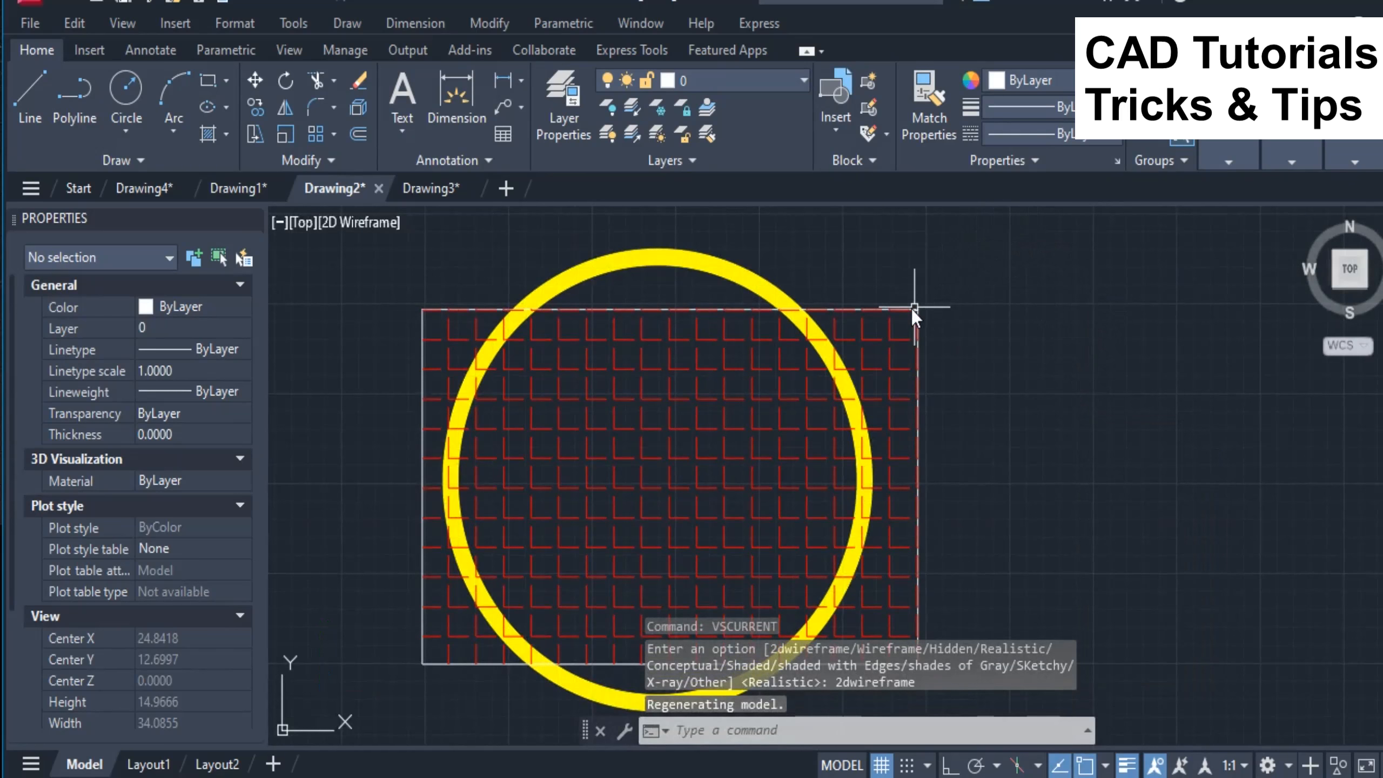
Step: Send the red ANGLE hatch to the back of the draw order, behind the yellow circle
{"action": "left_click", "coordinate": [877, 337]}
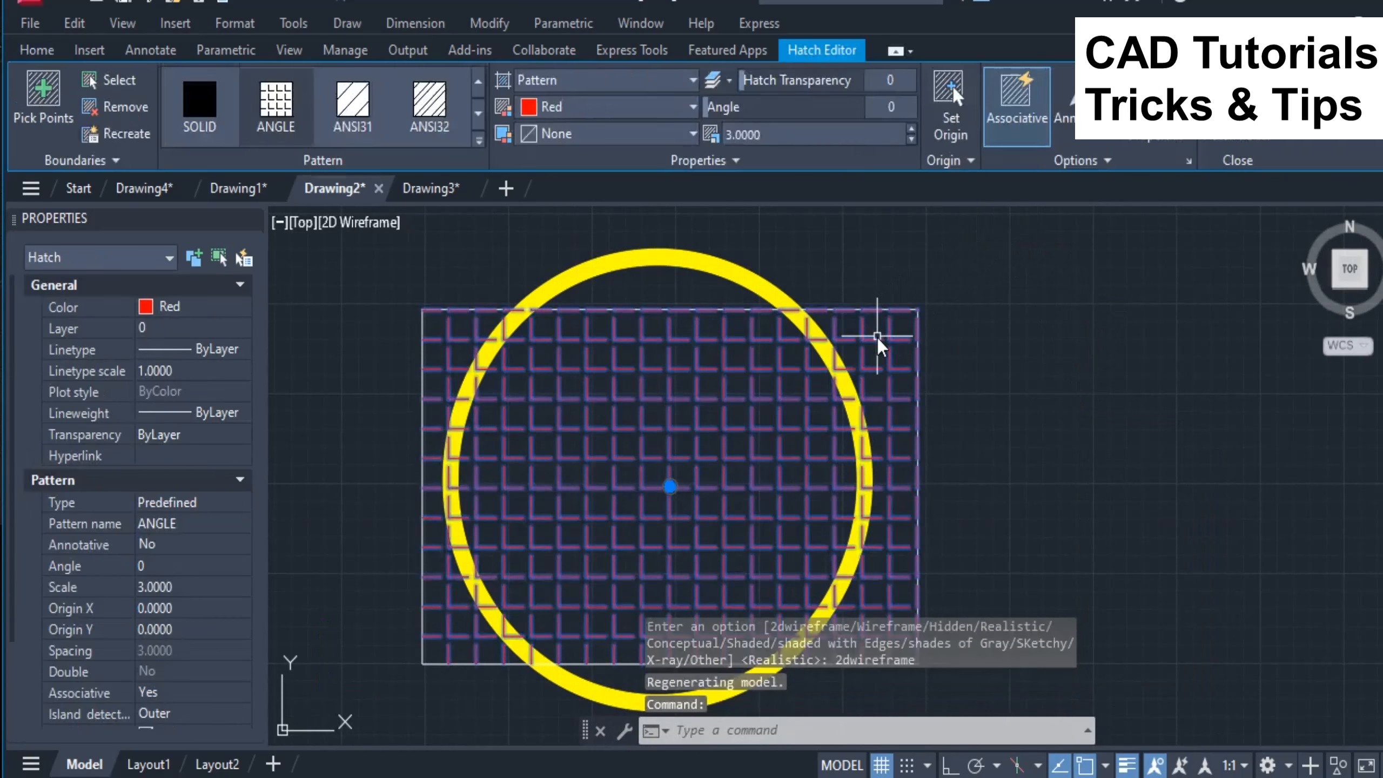
{"action": "right_click", "coordinate": [877, 337]}
{"action": "mouse_move", "coordinate": [1004, 504]}
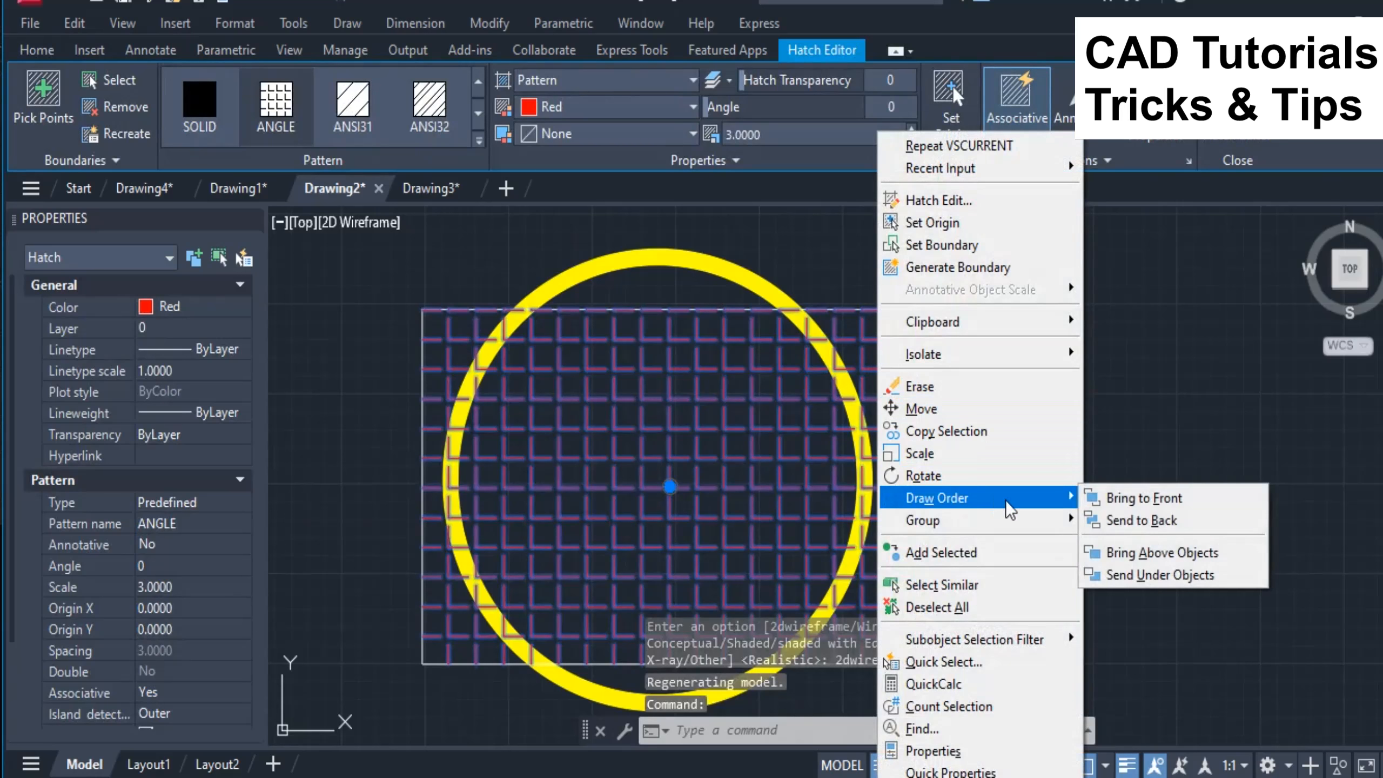
{"action": "left_click", "coordinate": [1124, 520]}
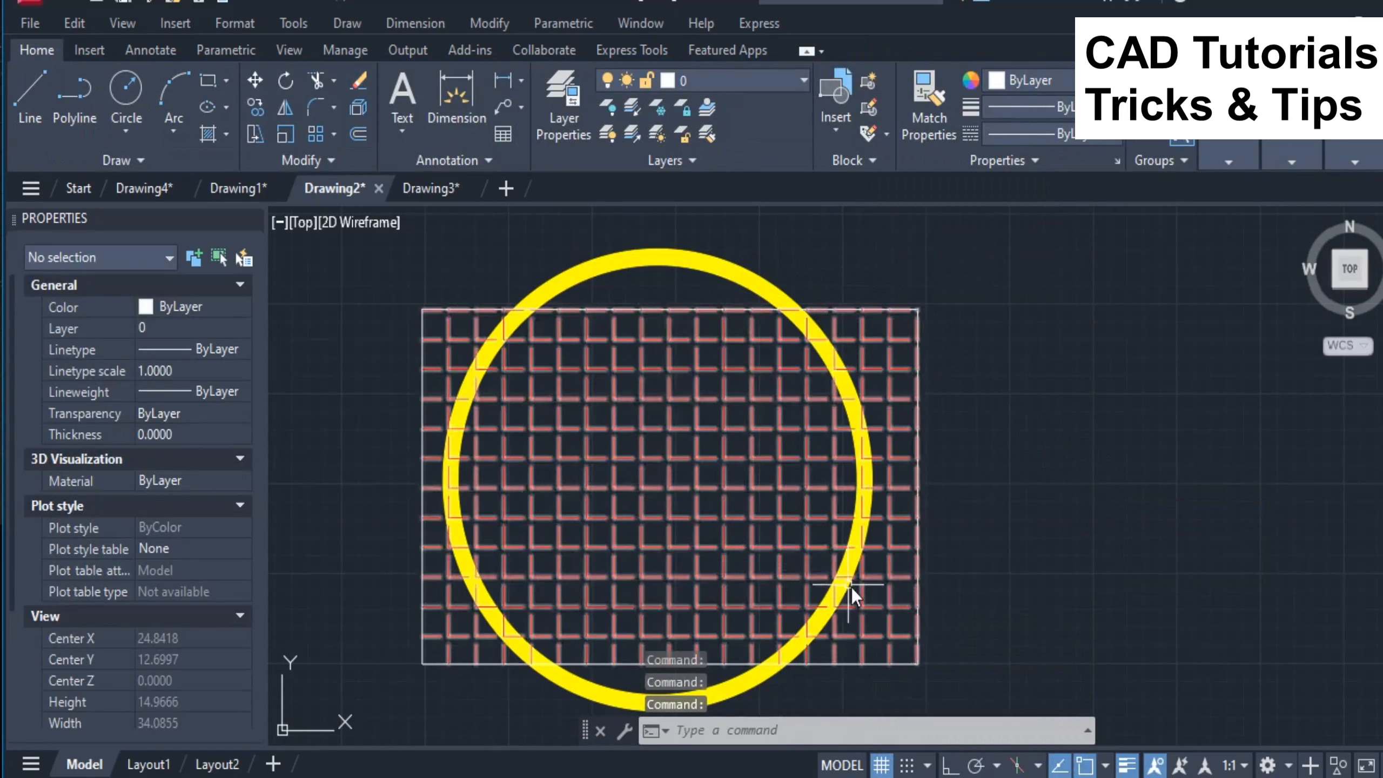
Step: Bring the red ANGLE hatch to the front of the draw order and inspect its overlap with the yellow circle
{"action": "left_click", "coordinate": [884, 337]}
{"action": "right_click", "coordinate": [884, 337]}
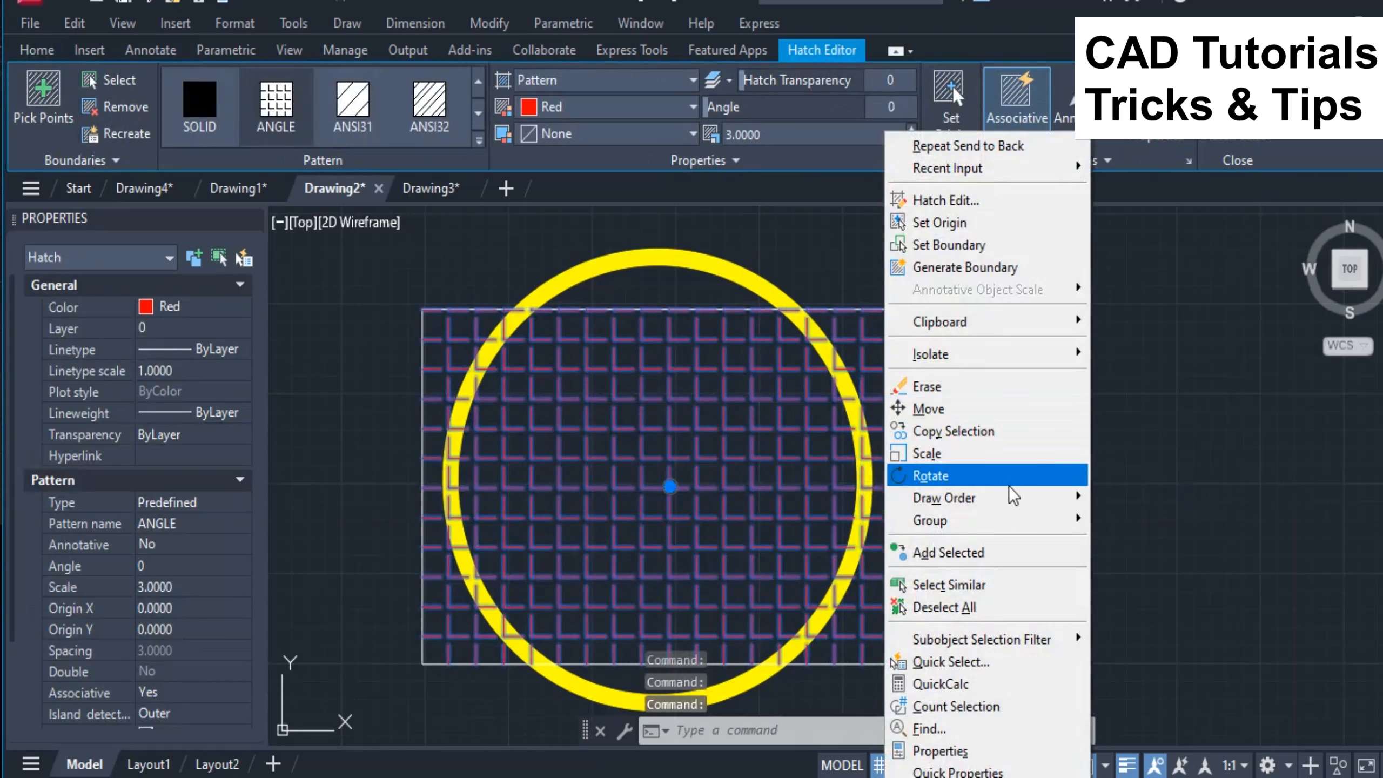
{"action": "mouse_move", "coordinate": [1017, 500]}
{"action": "left_click", "coordinate": [1140, 501]}
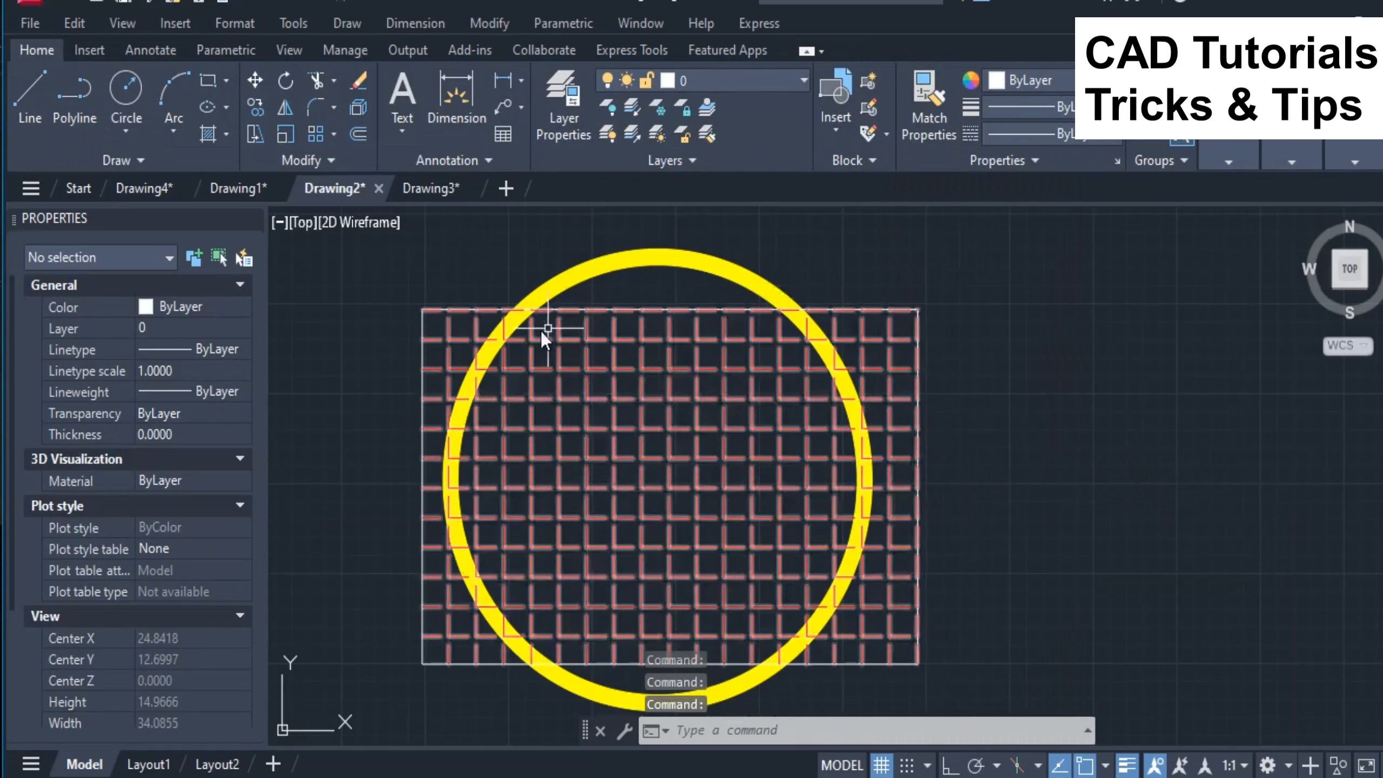
{"action": "scroll", "coordinate": [842, 378], "scroll_direction": "up", "scroll_amount": 2}
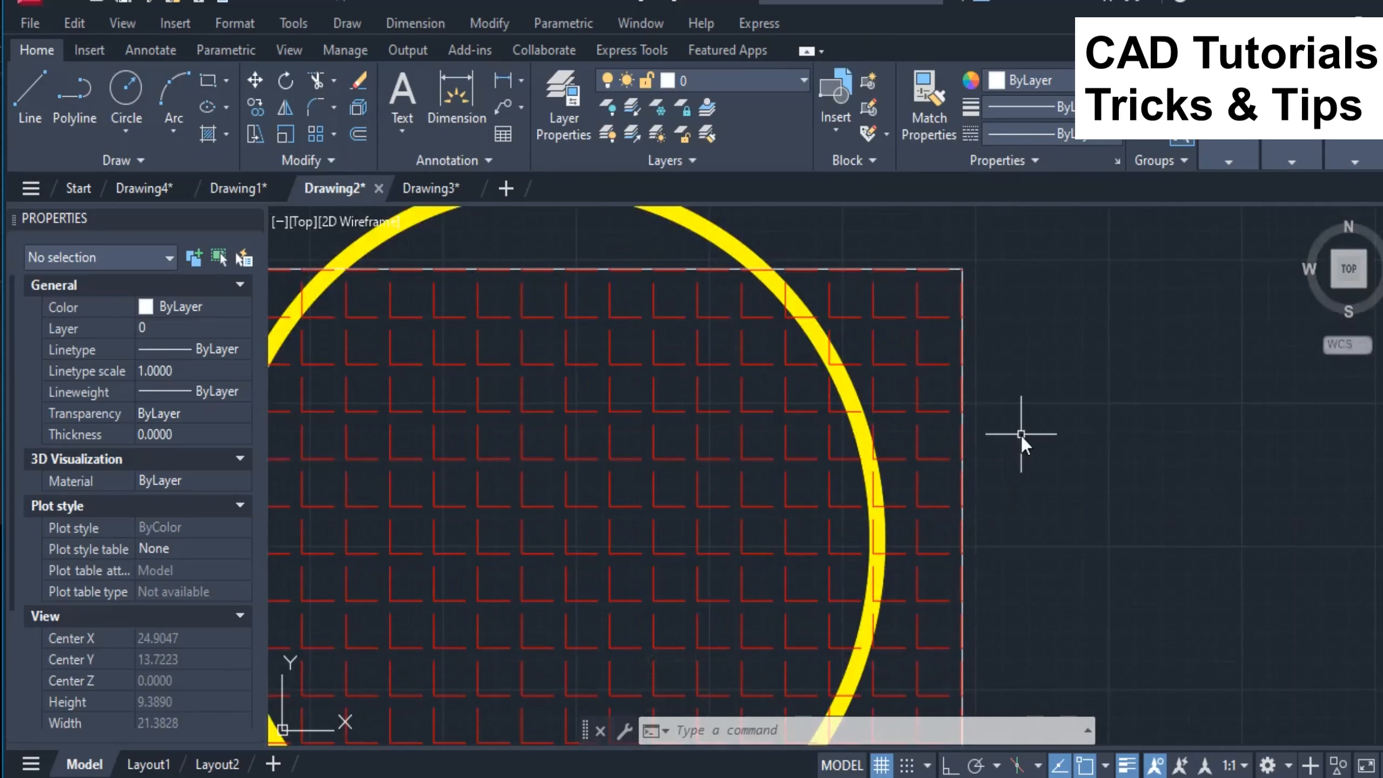
{"action": "scroll", "coordinate": [1021, 436], "scroll_direction": "down", "scroll_amount": 2}
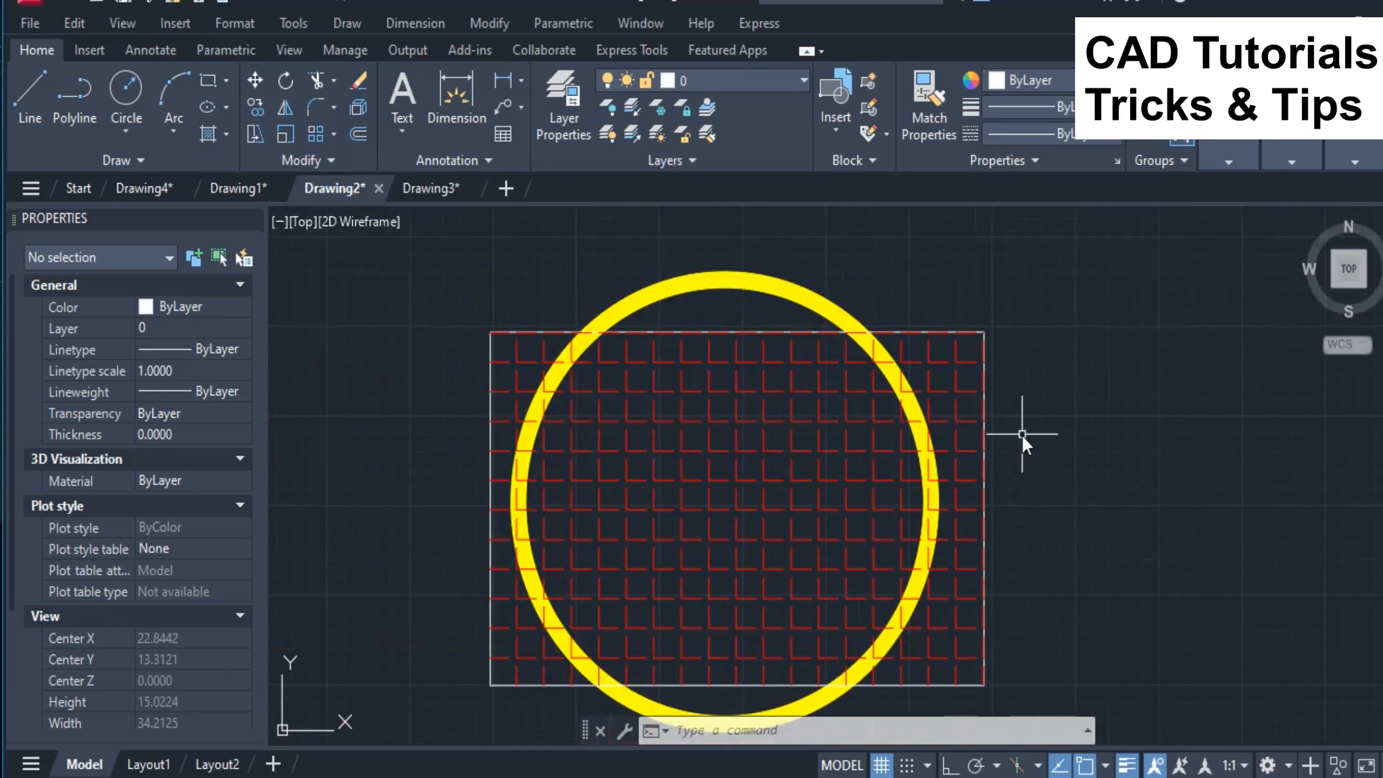
Step: Switch to Drawing3 and check the object types of the blue-yellow gradient rectangle and the red circle
{"action": "left_click", "coordinate": [430, 191]}
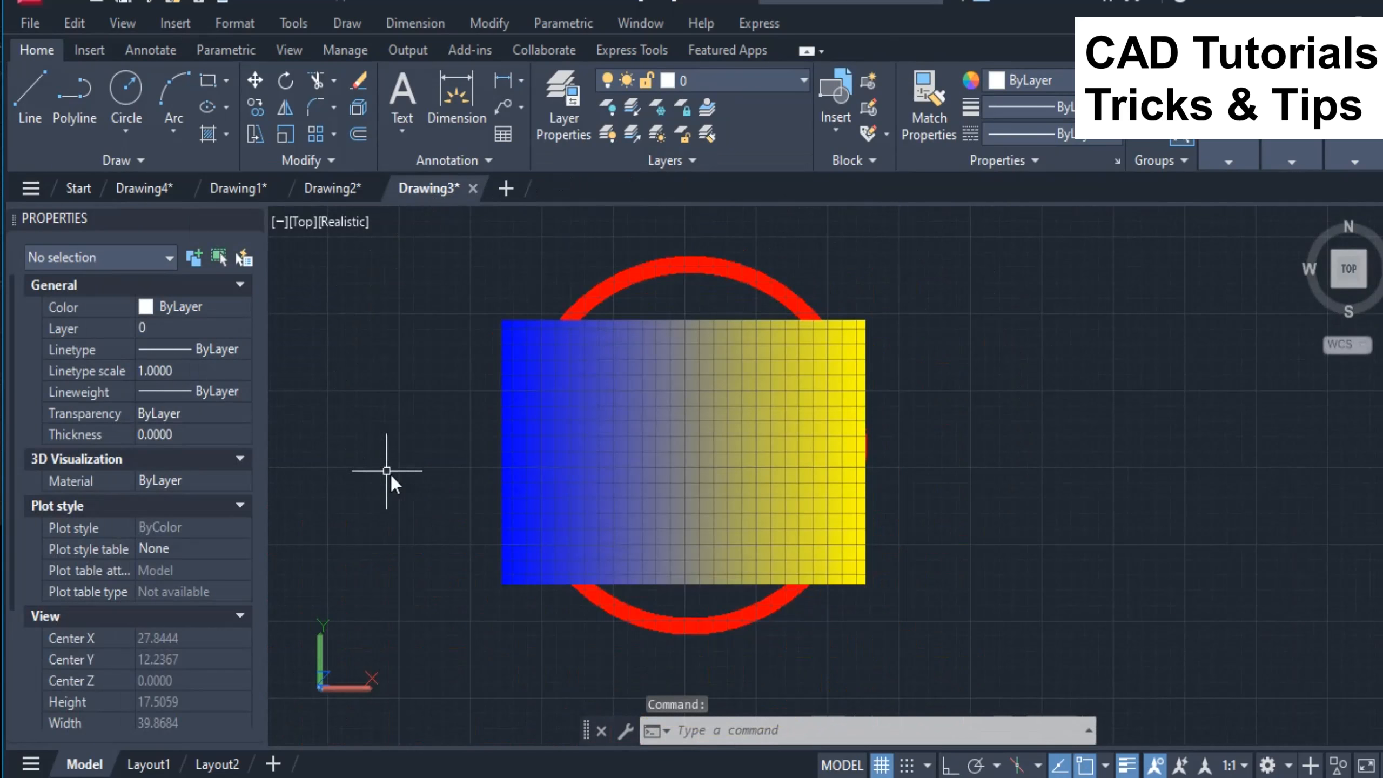
{"action": "left_click", "coordinate": [503, 370]}
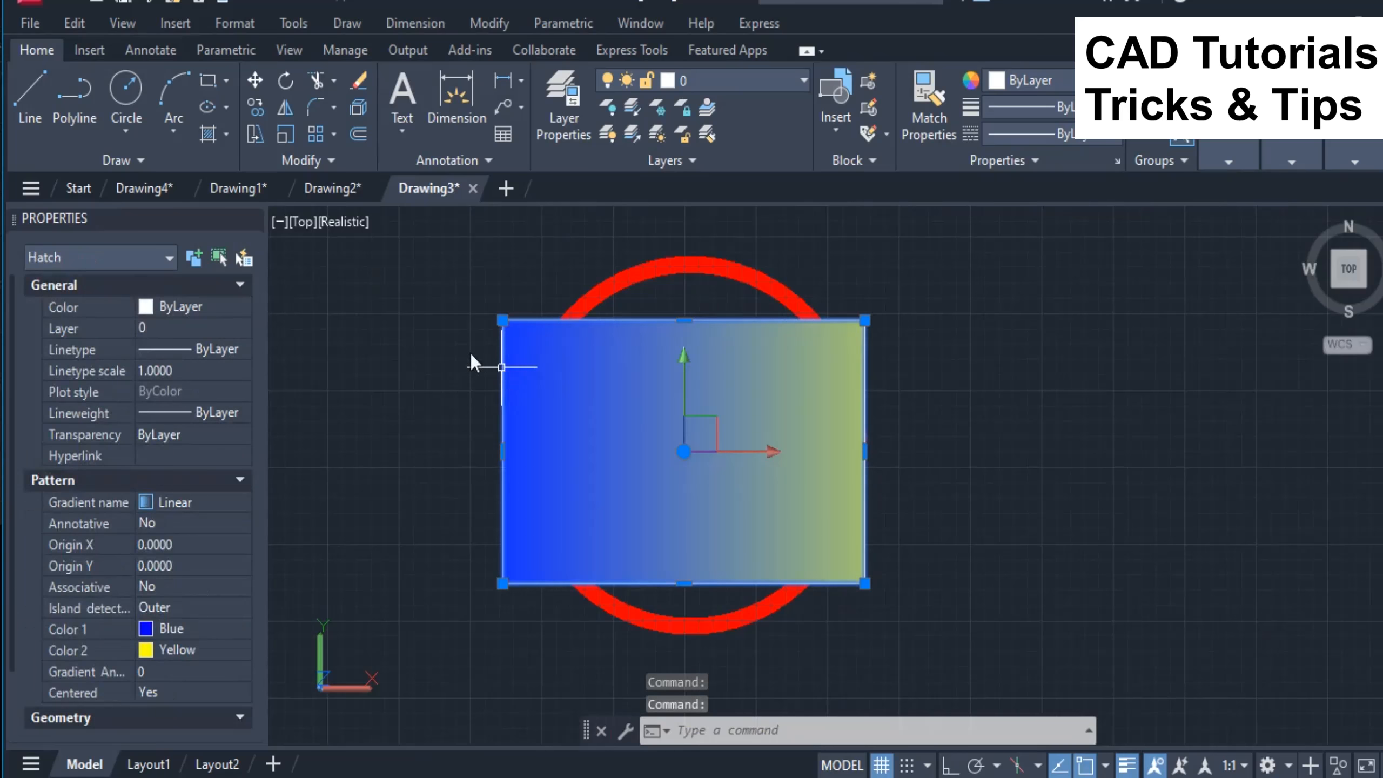
{"action": "key", "text": "Escape"}
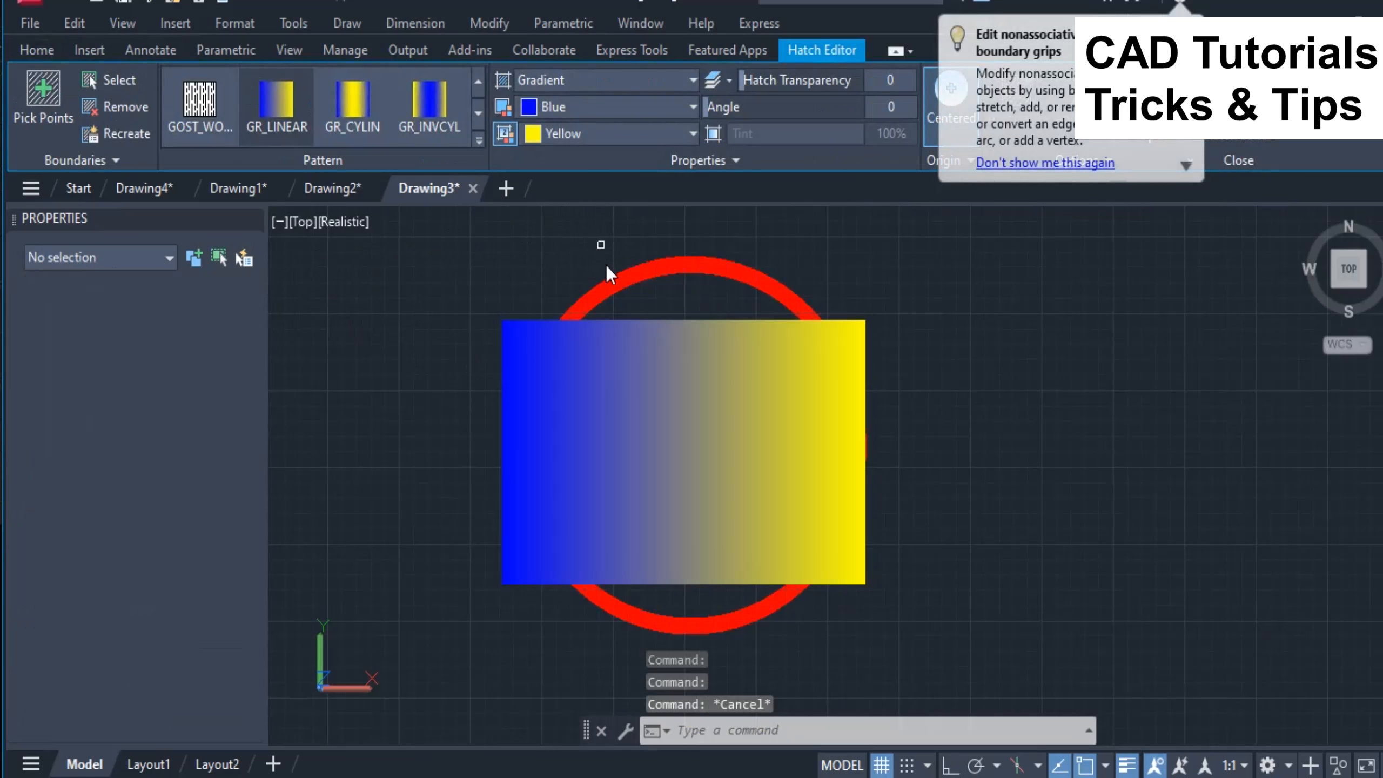
{"action": "left_click", "coordinate": [608, 287]}
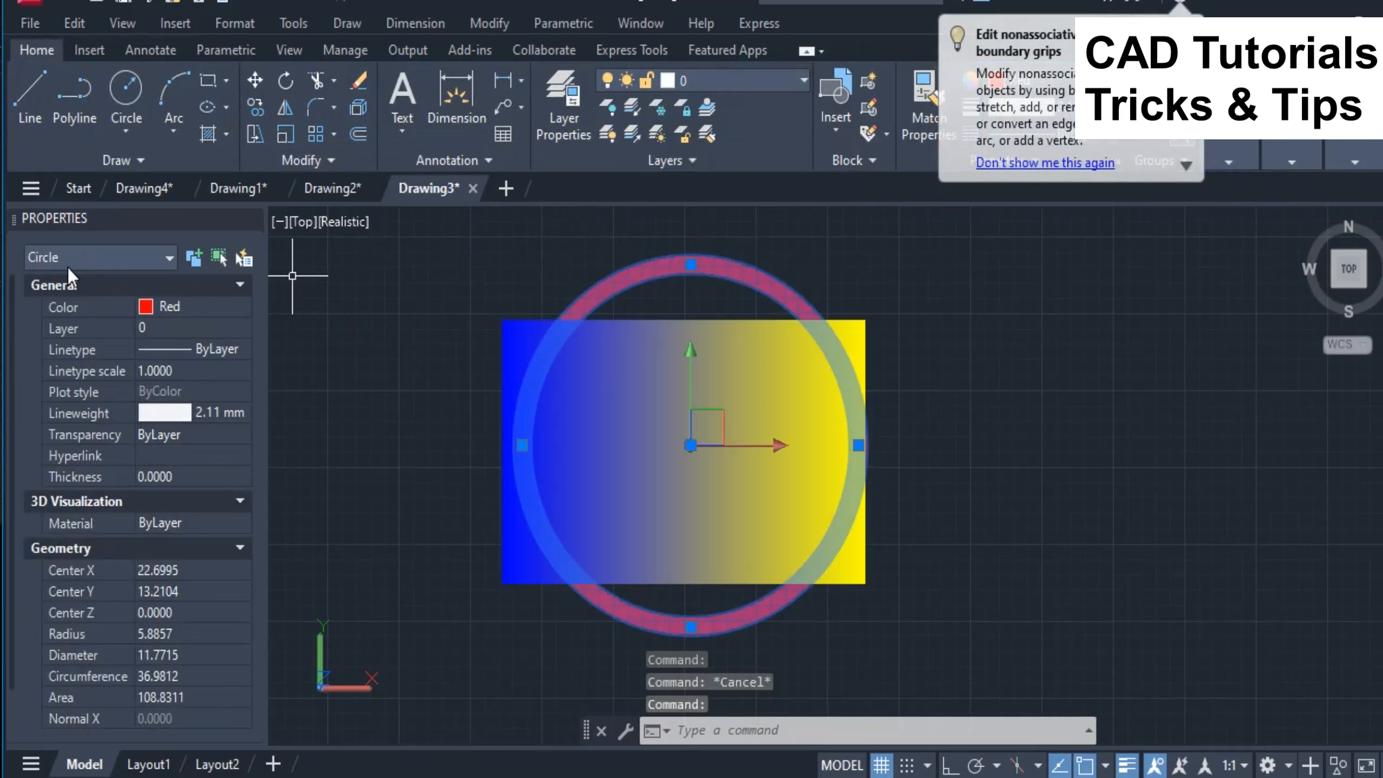
{"action": "key", "text": "Escape"}
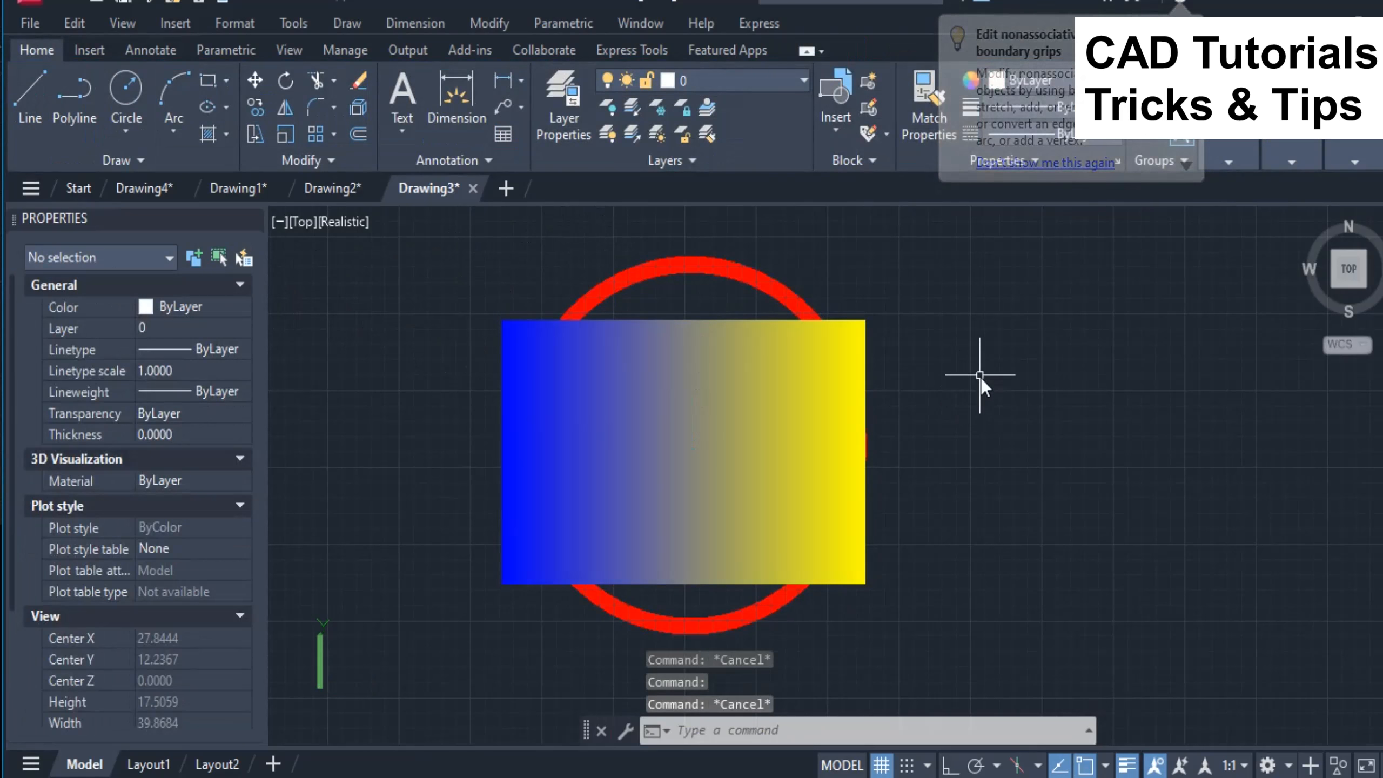
{"action": "type", "text": "VSc"}
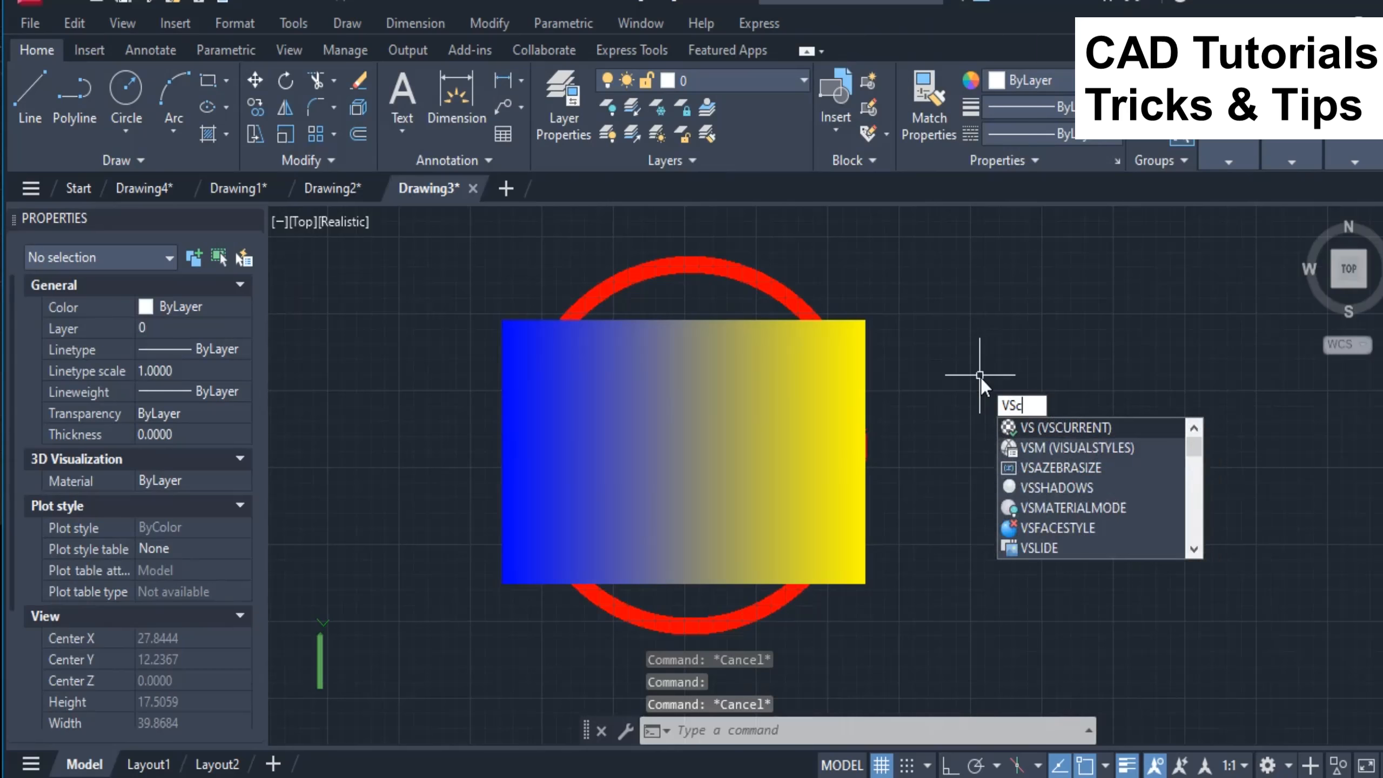
{"action": "key", "text": "Return"}
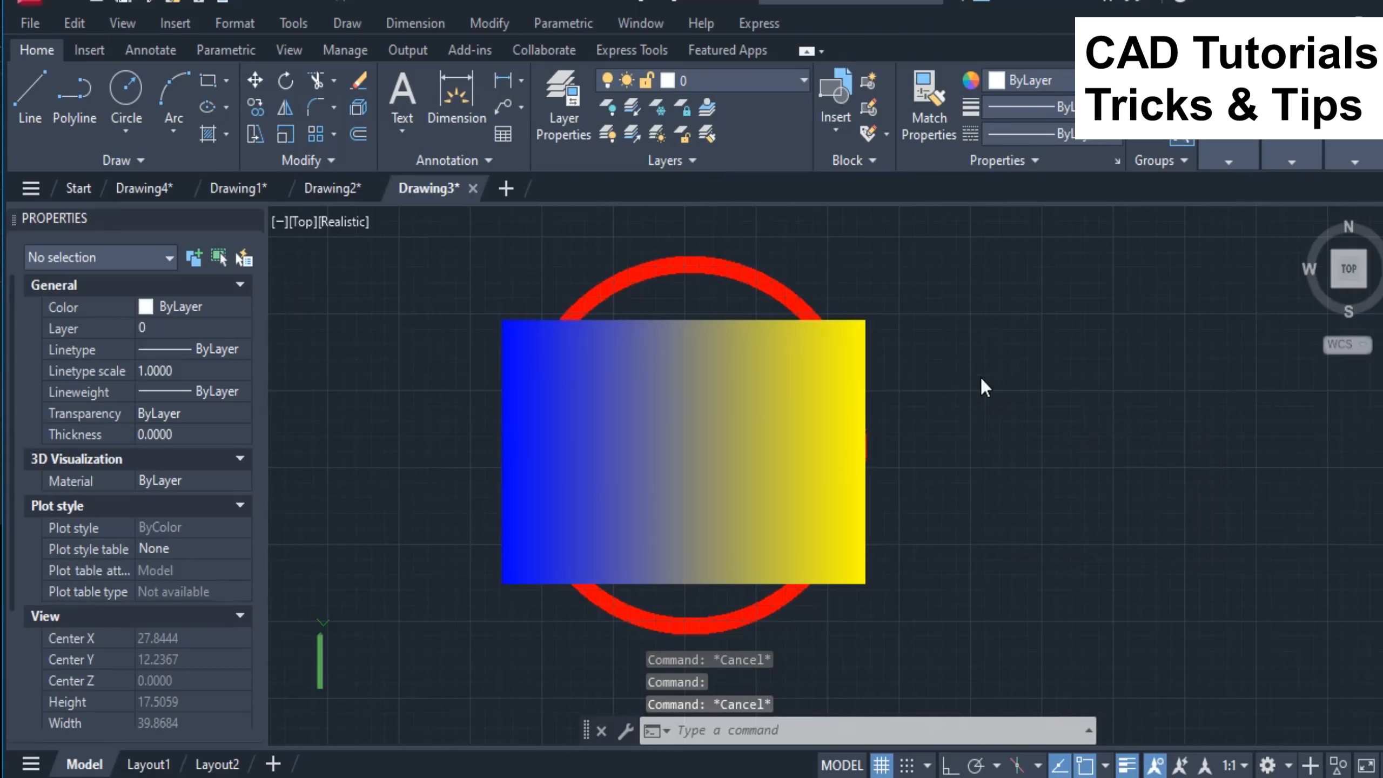
{"action": "key", "text": "Escape"}
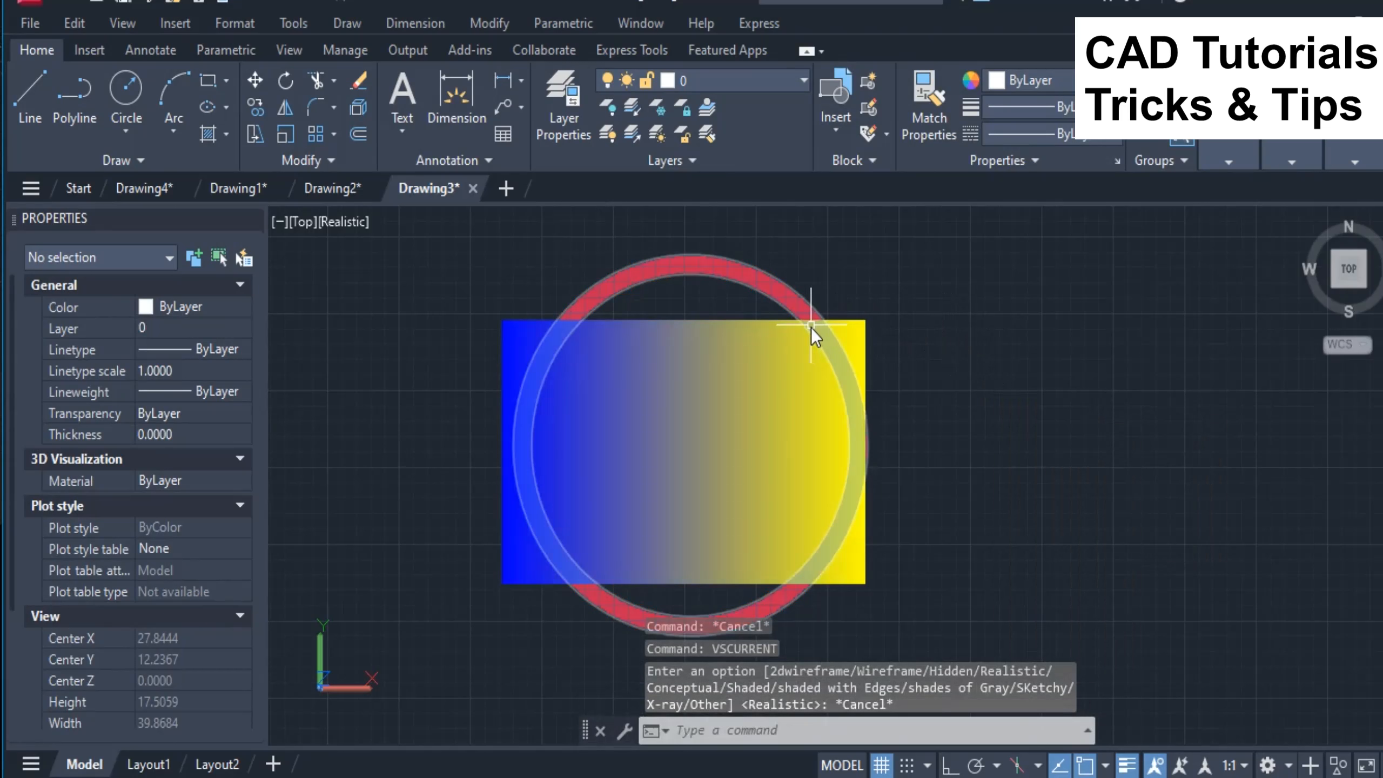
Step: Try to send the blue-yellow gradient hatch to the back of the draw order
{"action": "left_click", "coordinate": [756, 323]}
{"action": "right_click", "coordinate": [756, 323]}
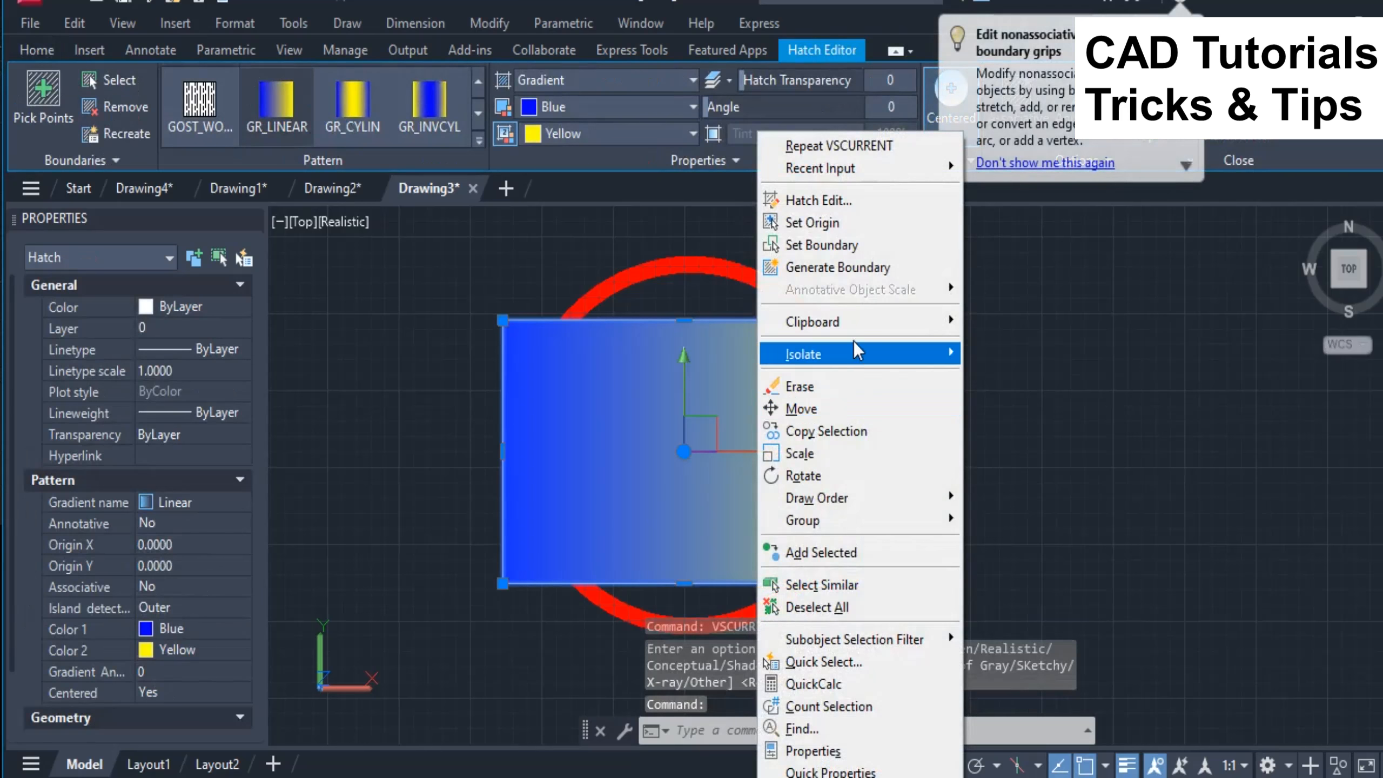
{"action": "mouse_move", "coordinate": [883, 504]}
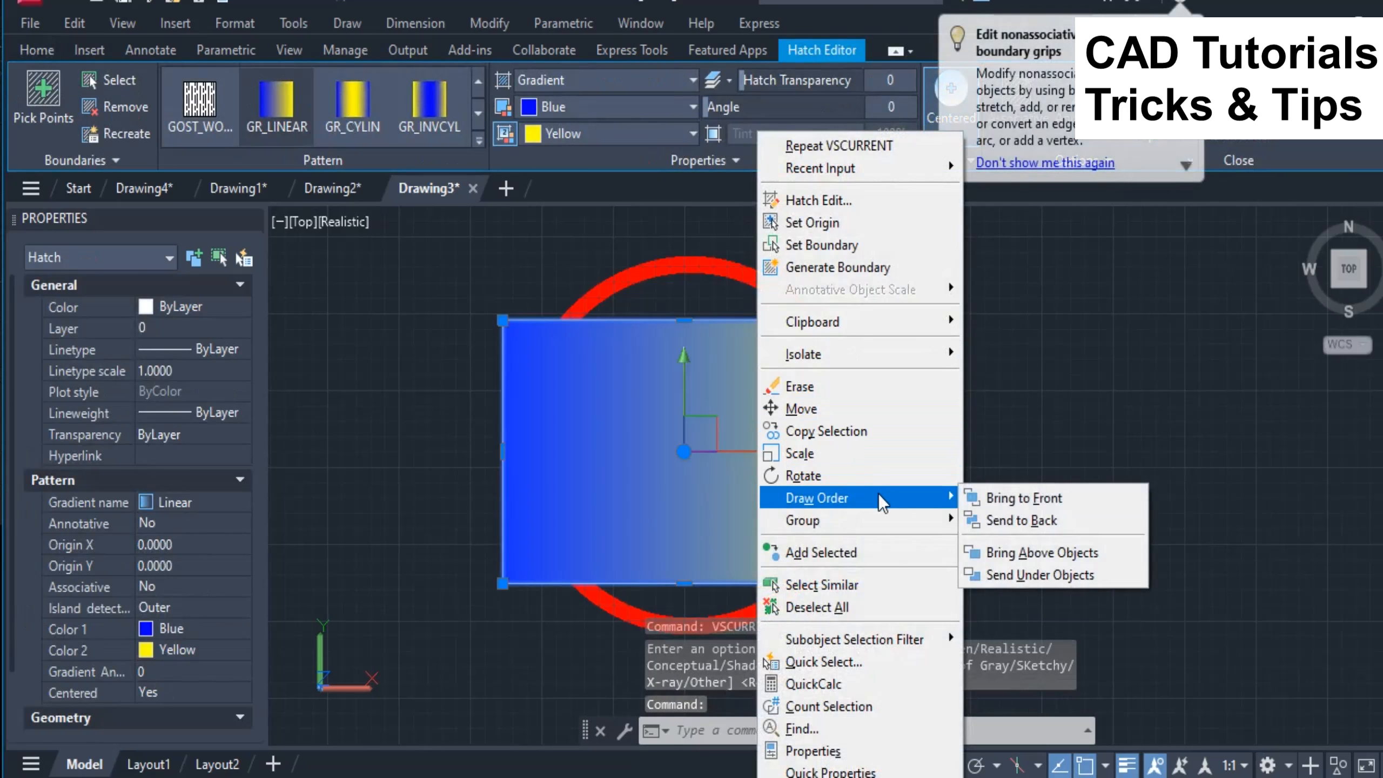
{"action": "left_click", "coordinate": [1020, 520]}
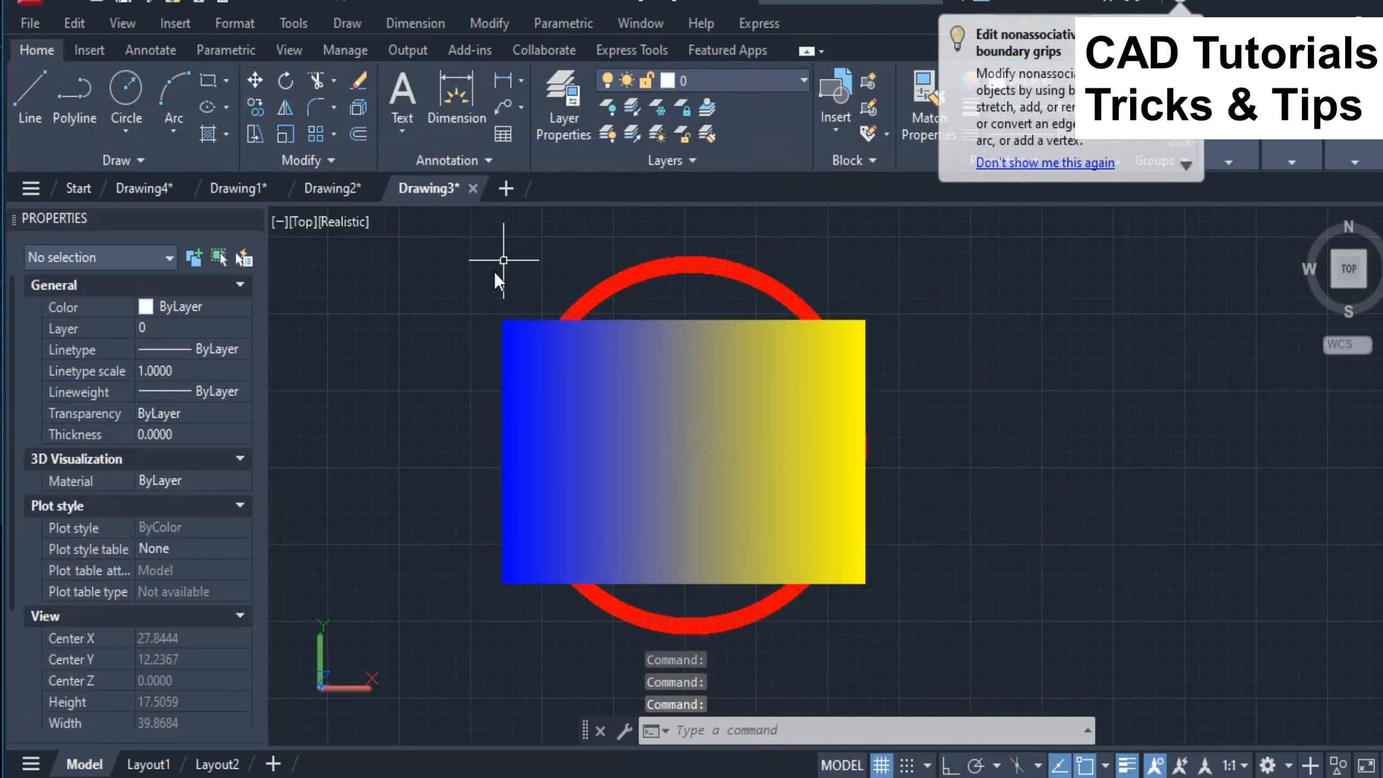
Step: Try to bring the blue-yellow gradient hatch to the front of the draw order
{"action": "left_click", "coordinate": [764, 327]}
{"action": "right_click", "coordinate": [765, 326]}
{"action": "mouse_move", "coordinate": [876, 500]}
{"action": "left_click", "coordinate": [1007, 499]}
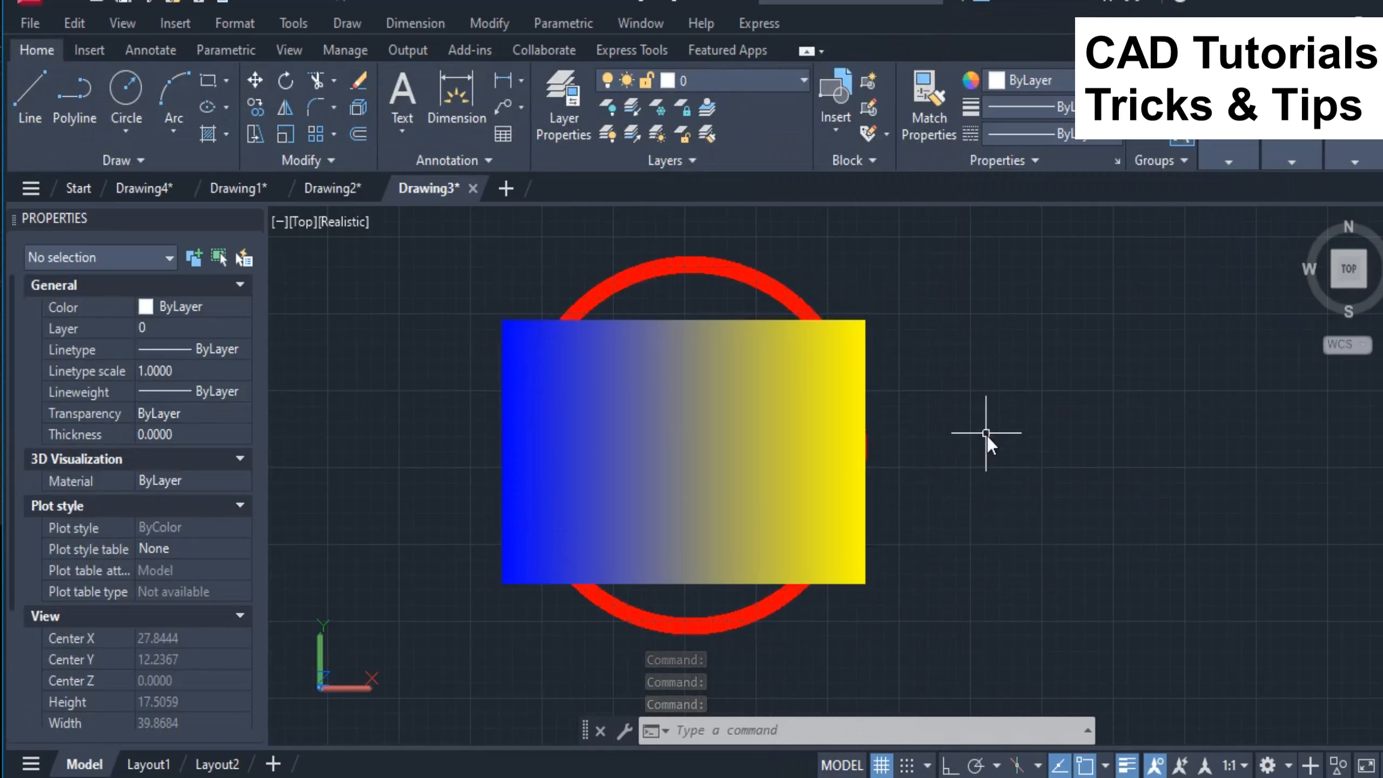
Step: Run VSCURRENT in Drawing3 and set the visual style to 2dwireframe
{"action": "type", "text": "vscu"}
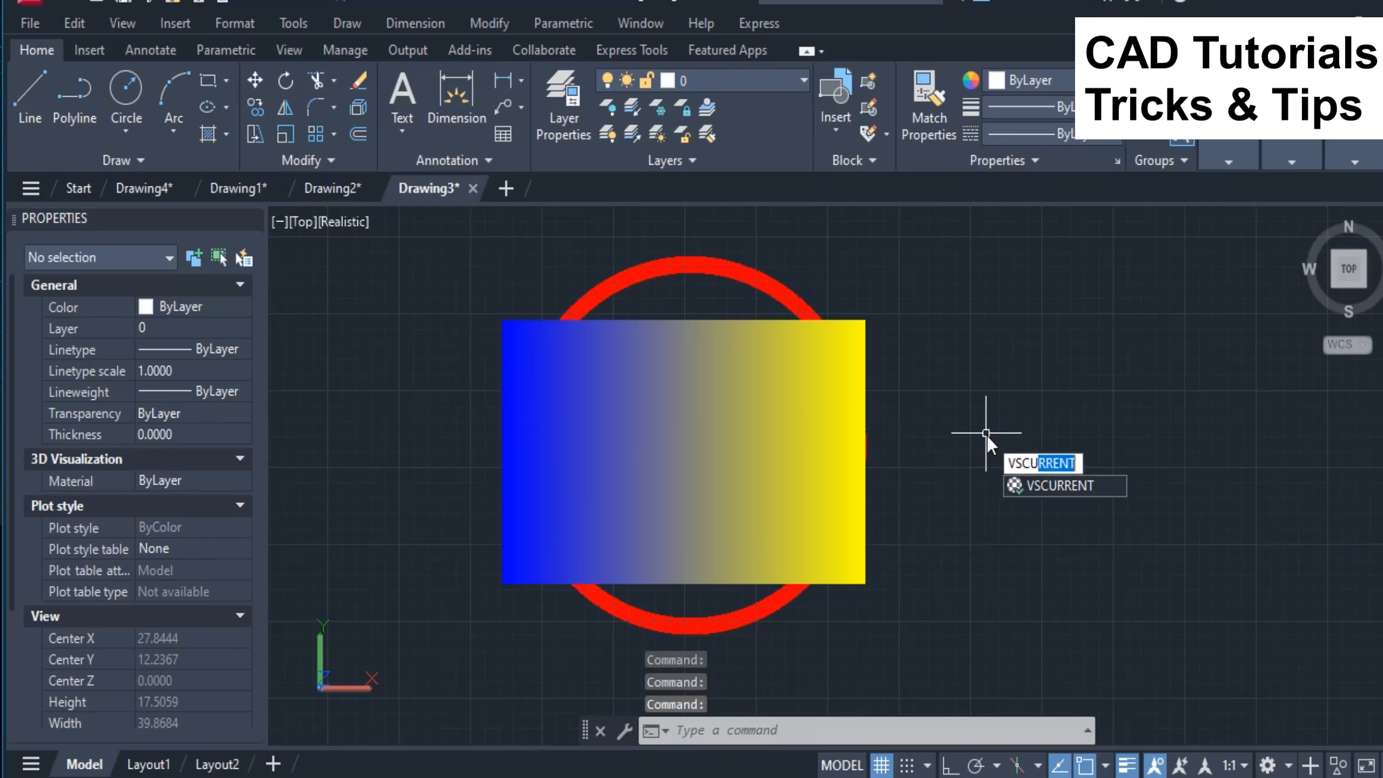
{"action": "key", "text": "Return"}
{"action": "key", "text": "Down"}
{"action": "key", "text": "Return"}
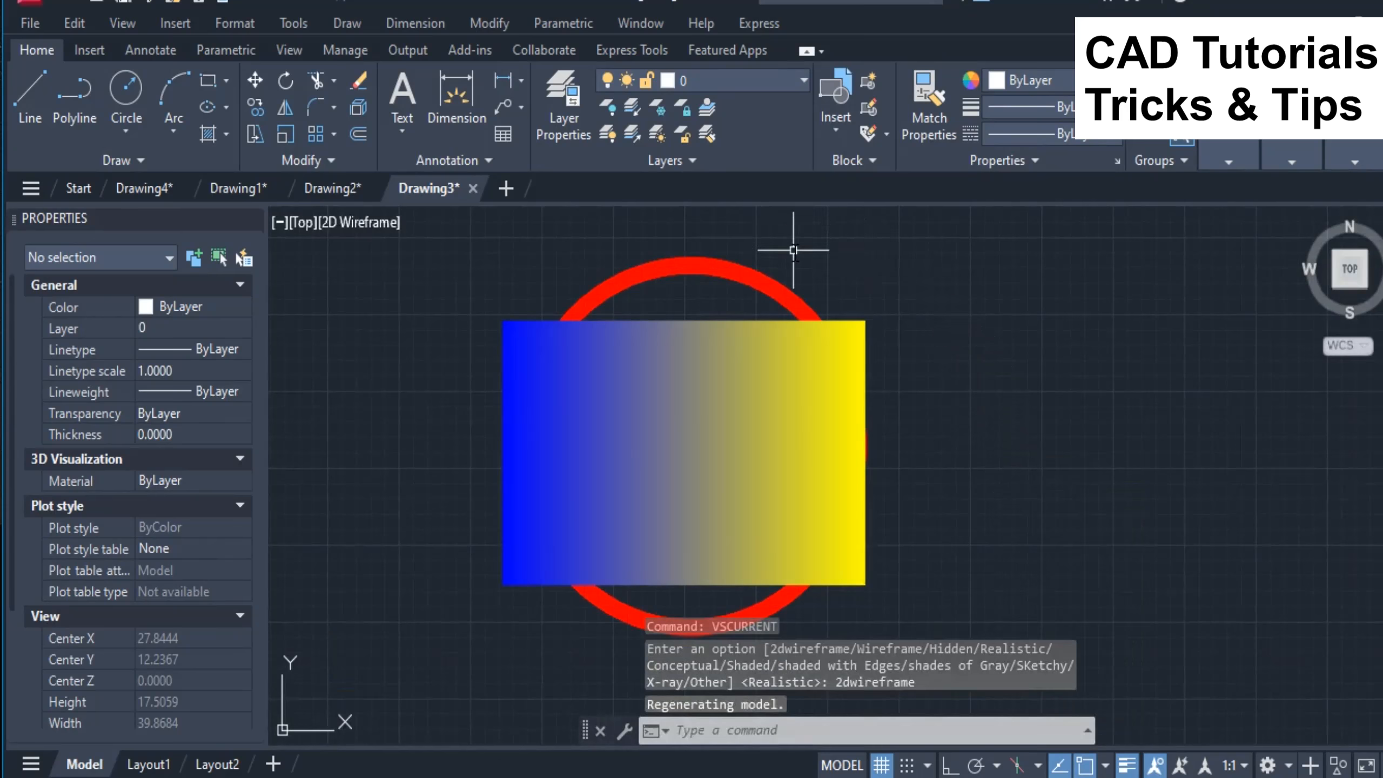
Step: Send the blue-yellow gradient hatch to the back of the draw order, behind the red circle
{"action": "left_click", "coordinate": [770, 322]}
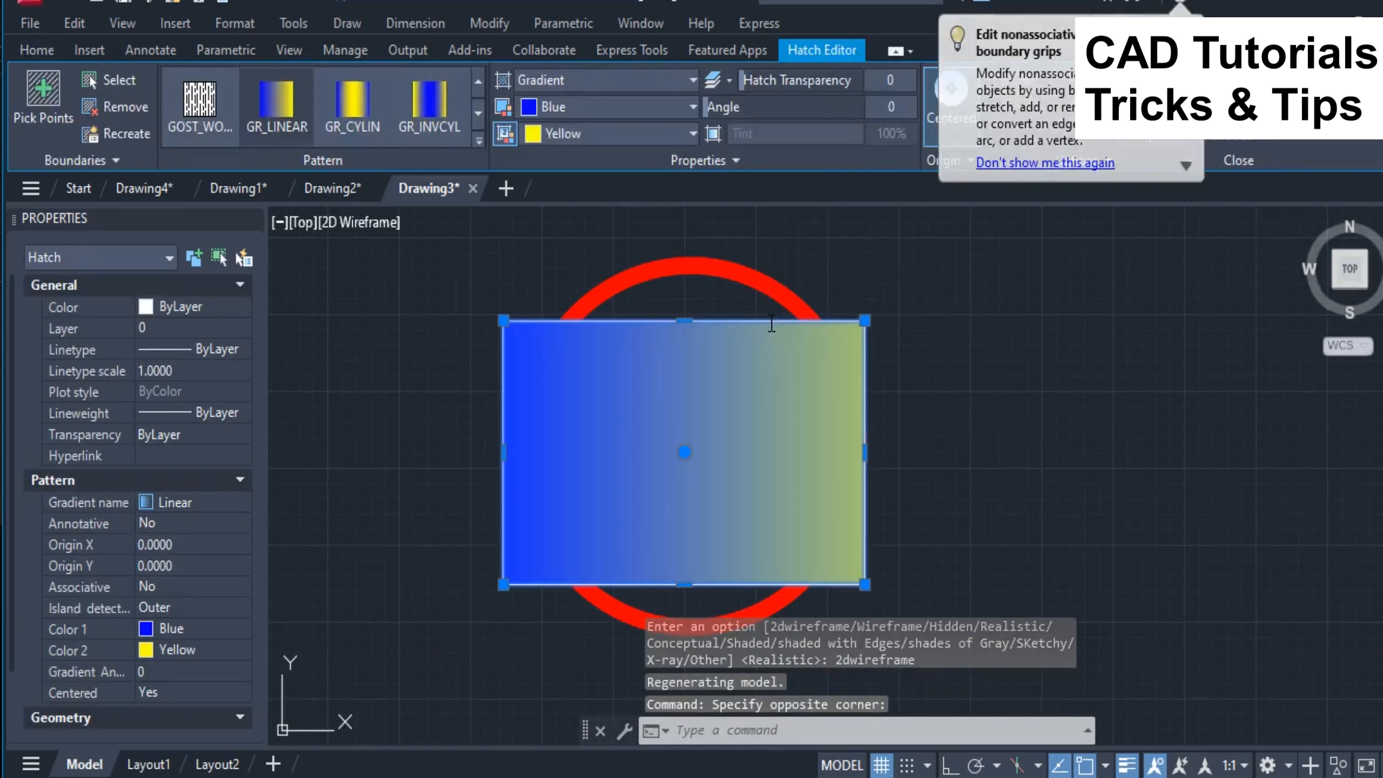
{"action": "right_click", "coordinate": [770, 316]}
{"action": "mouse_move", "coordinate": [870, 498]}
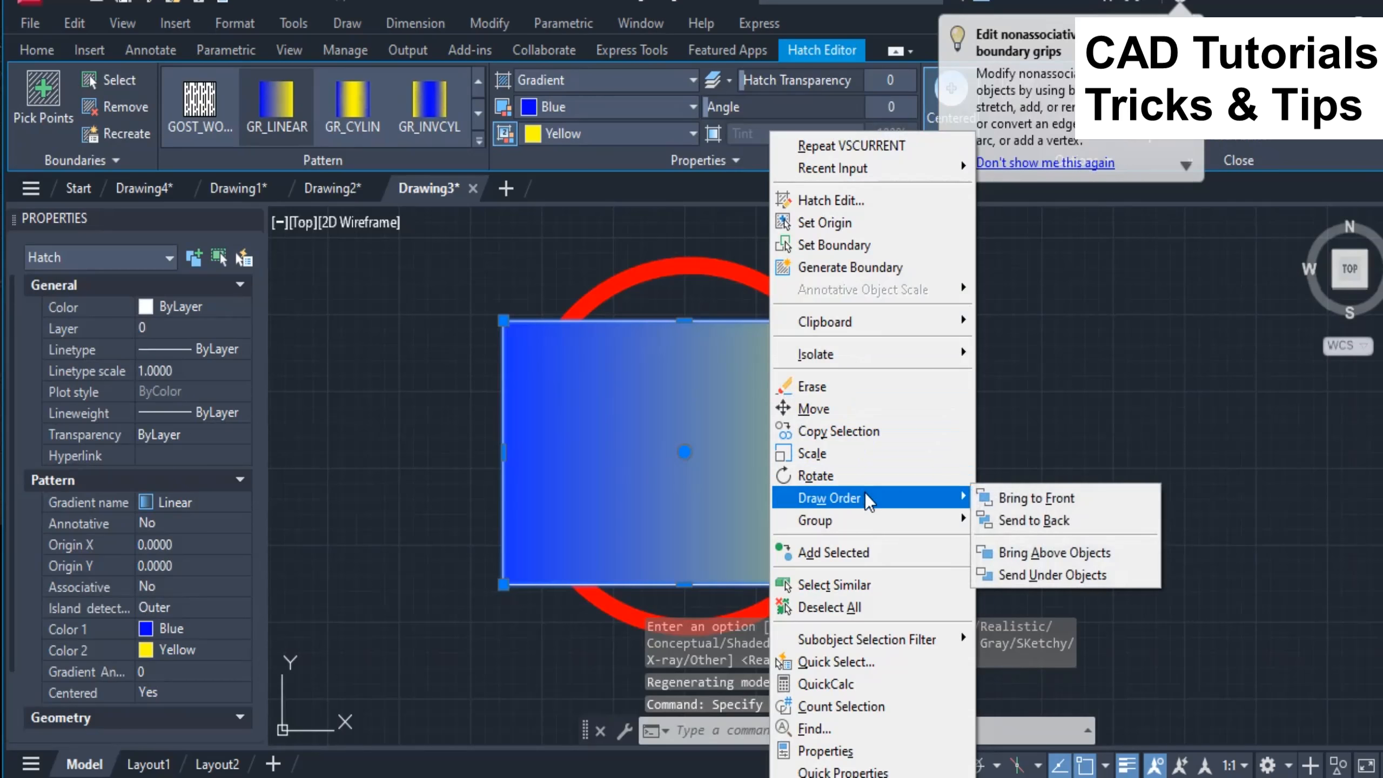
{"action": "left_click", "coordinate": [1045, 520]}
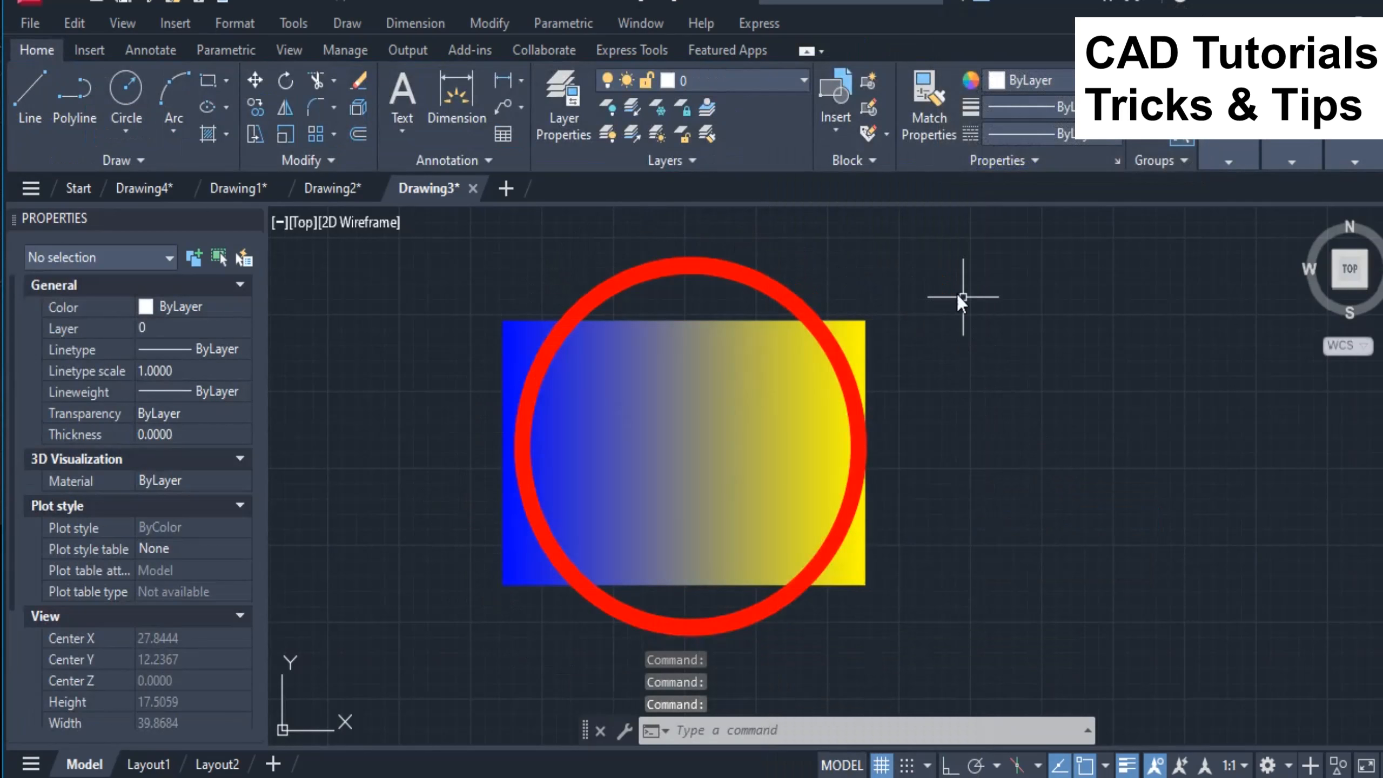
Step: Bring the blue-yellow gradient hatch to the front of the draw order, over the red circle
{"action": "left_click", "coordinate": [864, 323]}
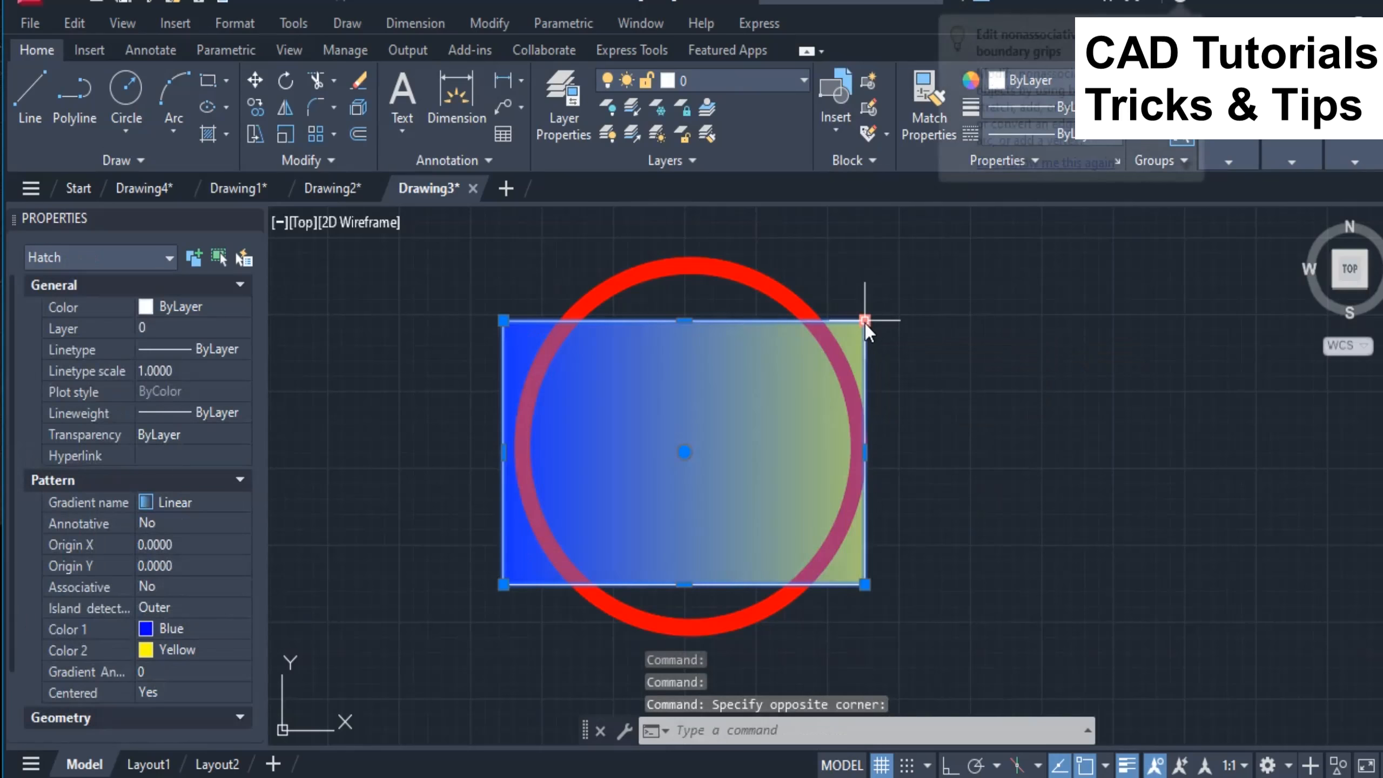
{"action": "right_click", "coordinate": [865, 323]}
{"action": "mouse_move", "coordinate": [962, 496]}
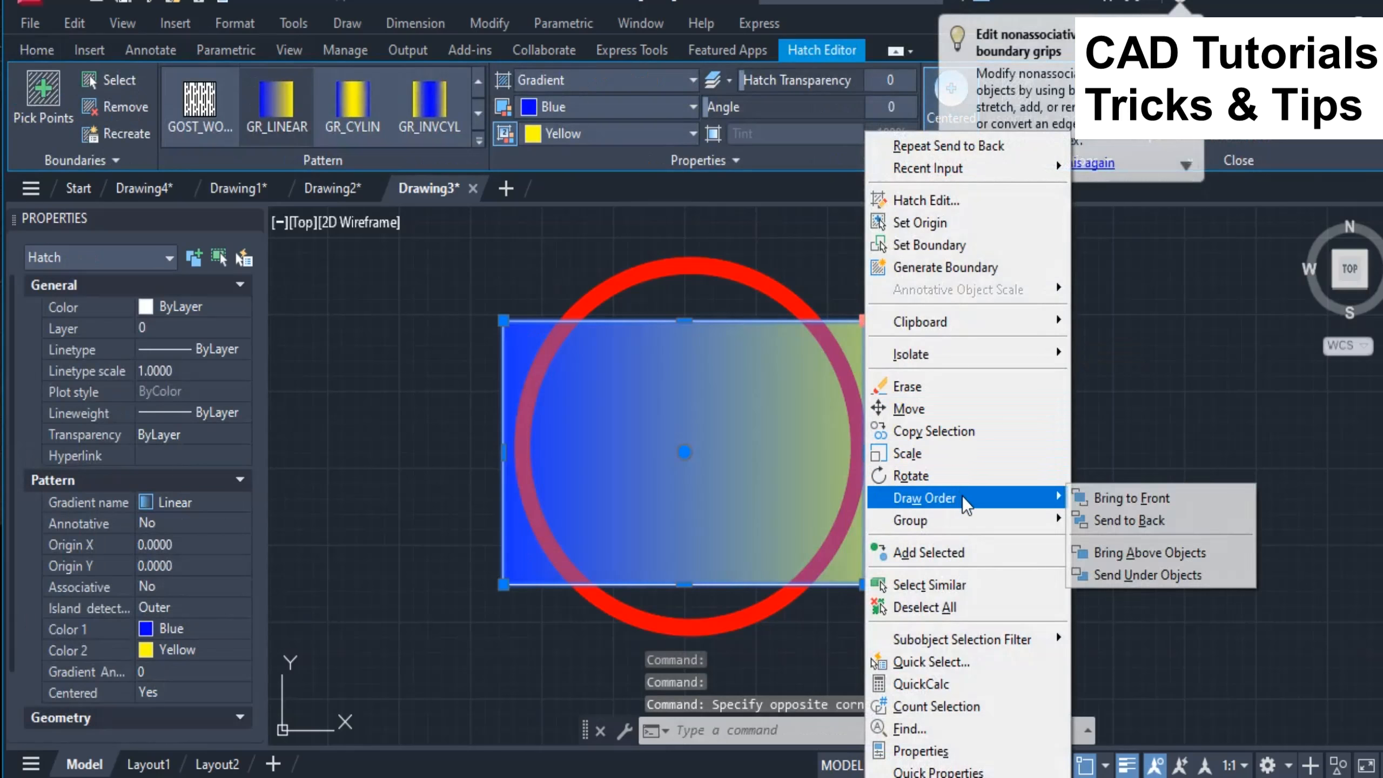
{"action": "left_click", "coordinate": [1096, 495]}
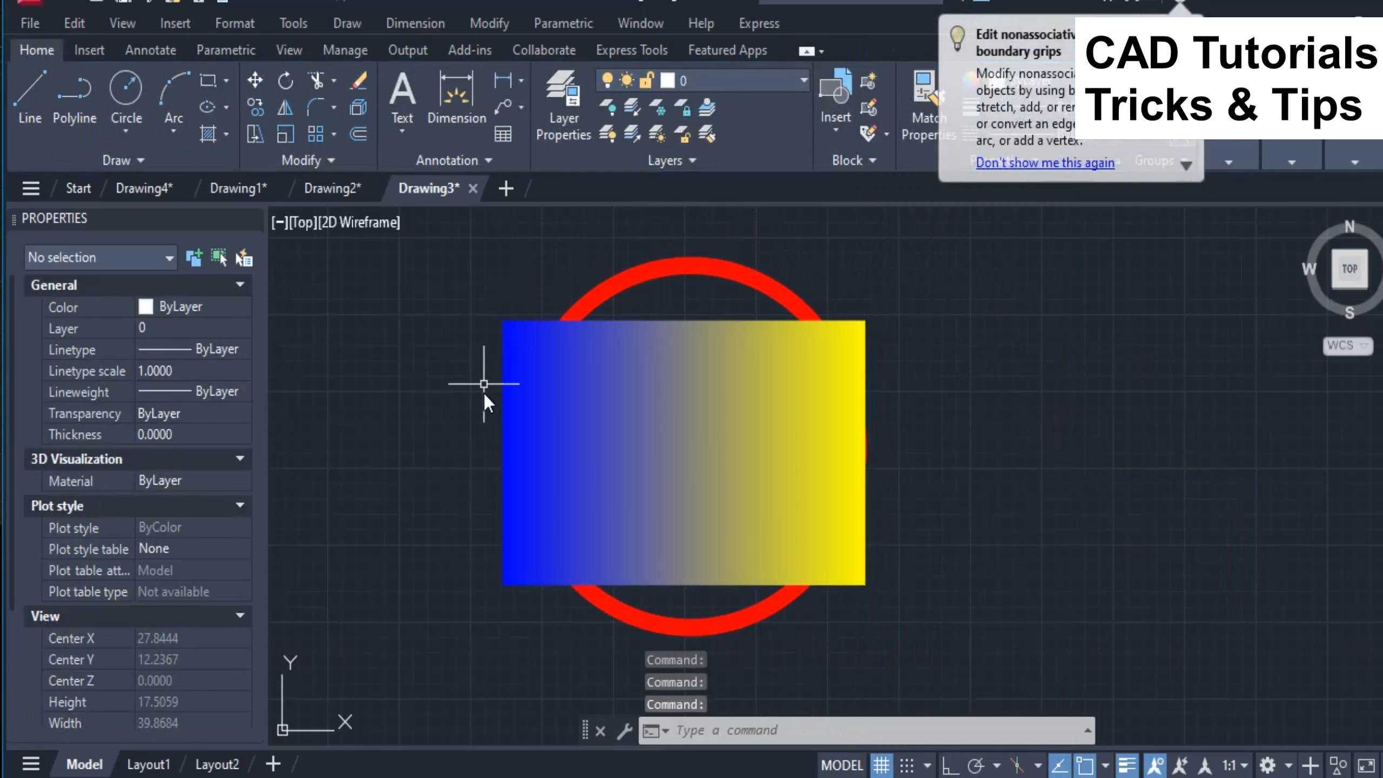